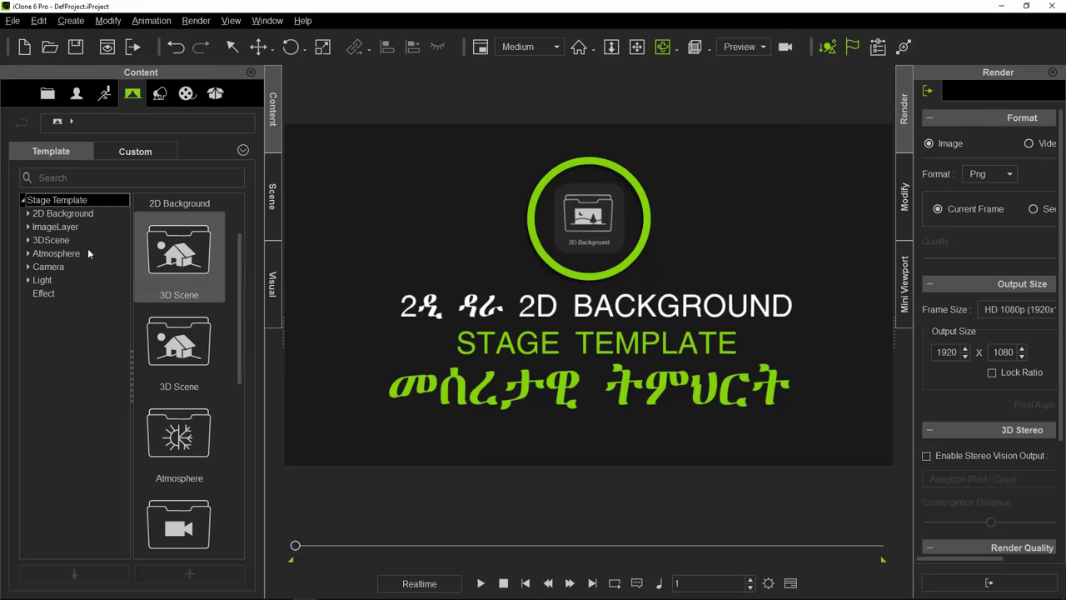
- Apply the Area 51 2D backgrounds of the hangar with green doors and of the brick building's blue door to the scene
{"action": "left_click", "coordinate": [28, 215]}
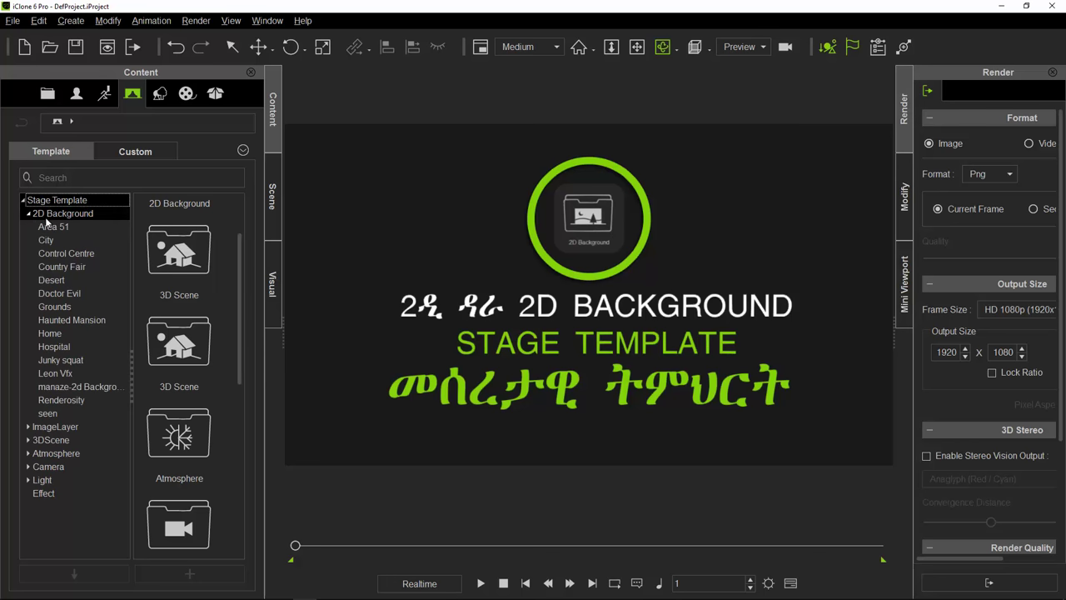
{"action": "left_click", "coordinate": [57, 229]}
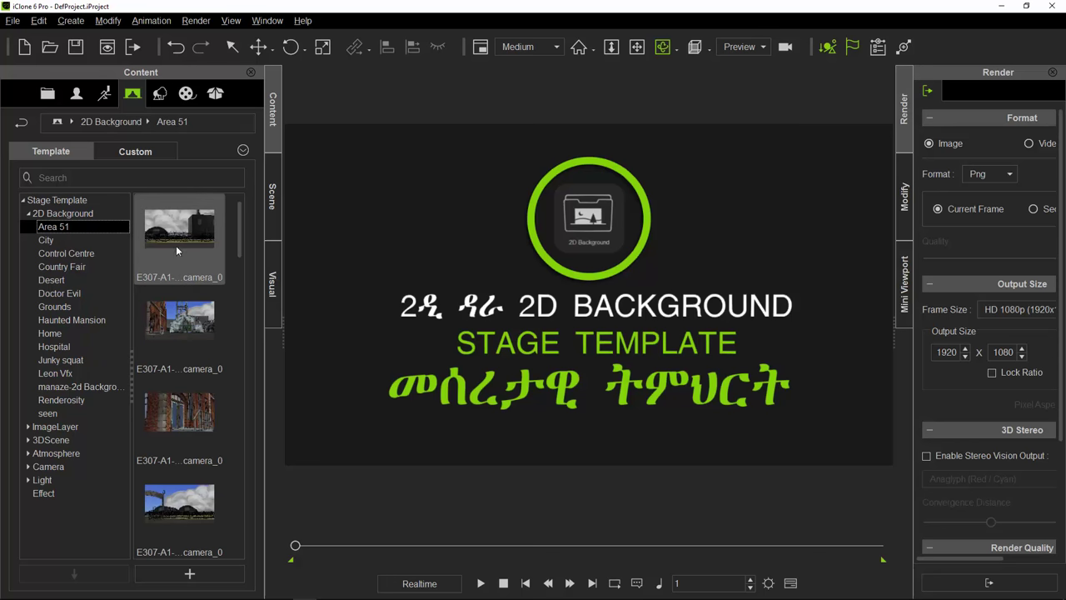
{"action": "left_click", "coordinate": [184, 316]}
{"action": "left_click_drag", "start_coordinate": [184, 316], "coordinate": [607, 253]}
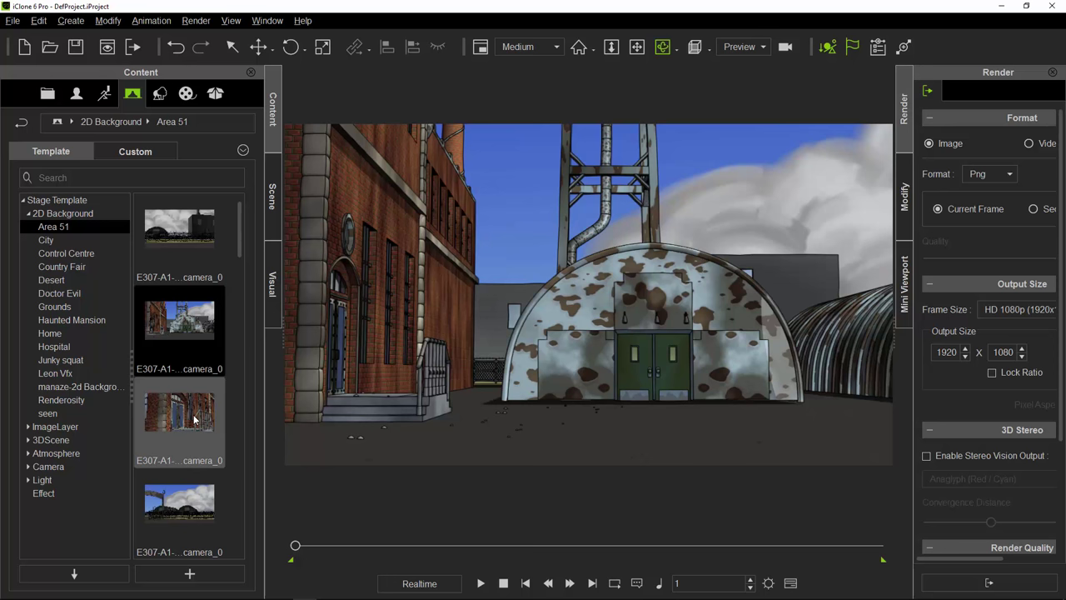
{"action": "left_click_drag", "start_coordinate": [176, 421], "coordinate": [604, 351]}
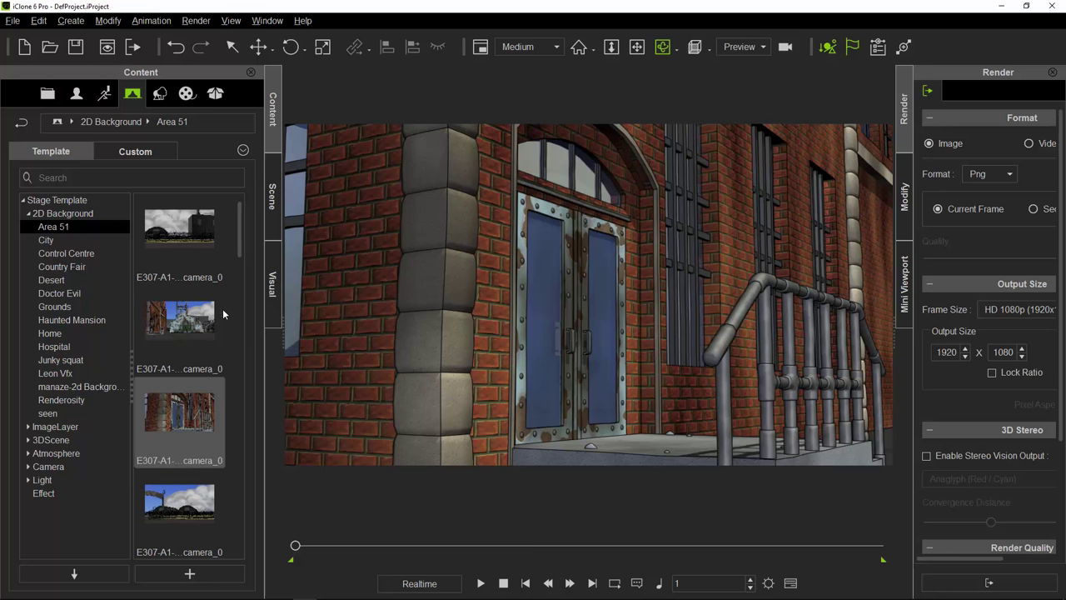
- Replace the background with Area 51's fenced hangars under clouds, followed by its dark tiled room with the open door
{"action": "scroll", "coordinate": [195, 433], "scroll_direction": "down", "scroll_amount": 3}
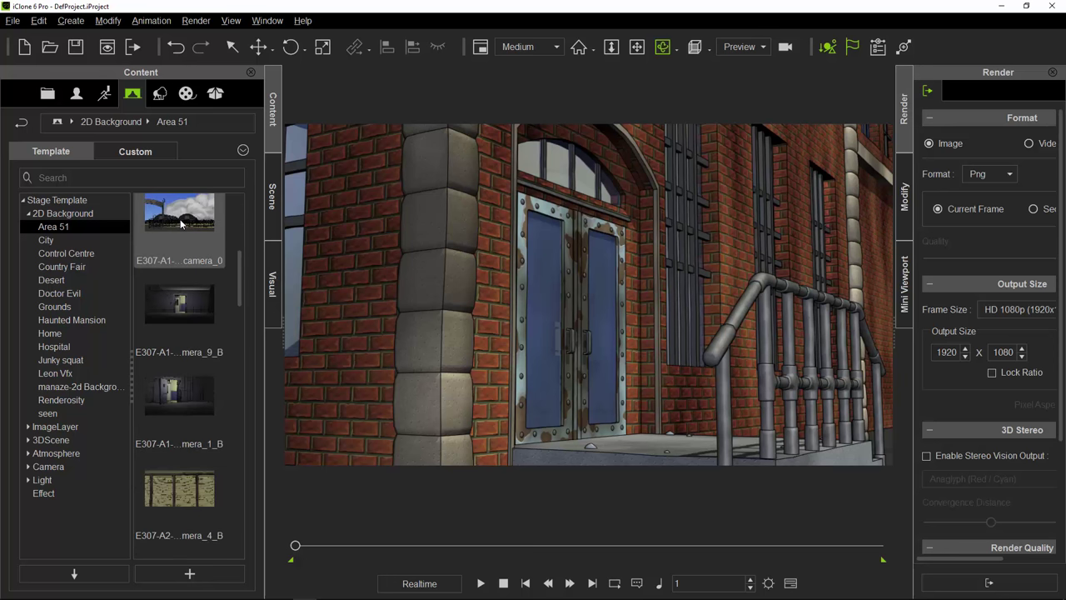
{"action": "left_click_drag", "start_coordinate": [597, 306], "coordinate": [709, 330]}
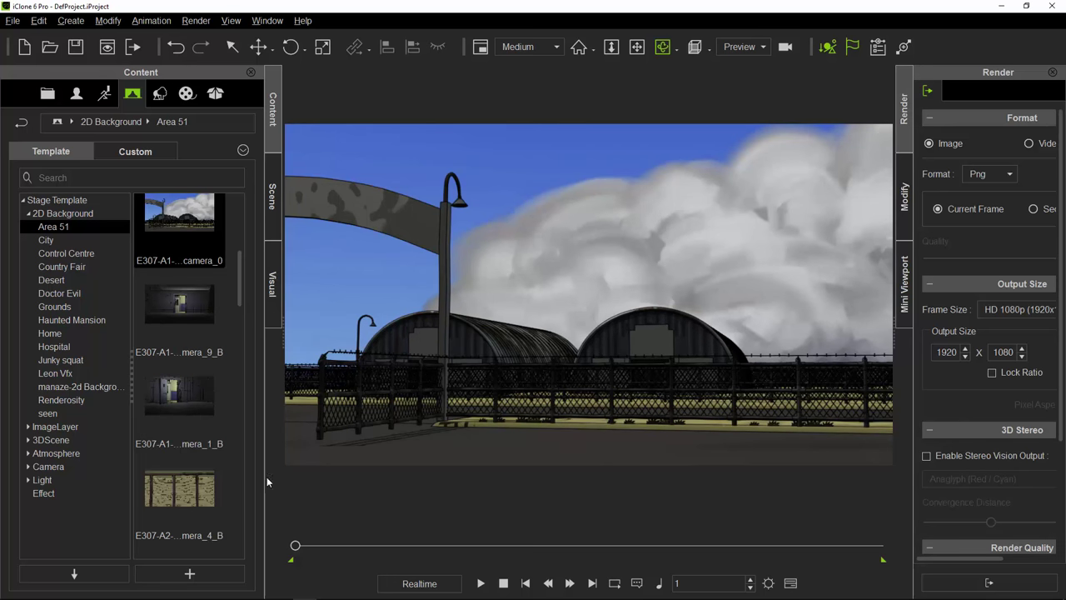
{"action": "left_click_drag", "start_coordinate": [186, 300], "coordinate": [631, 376]}
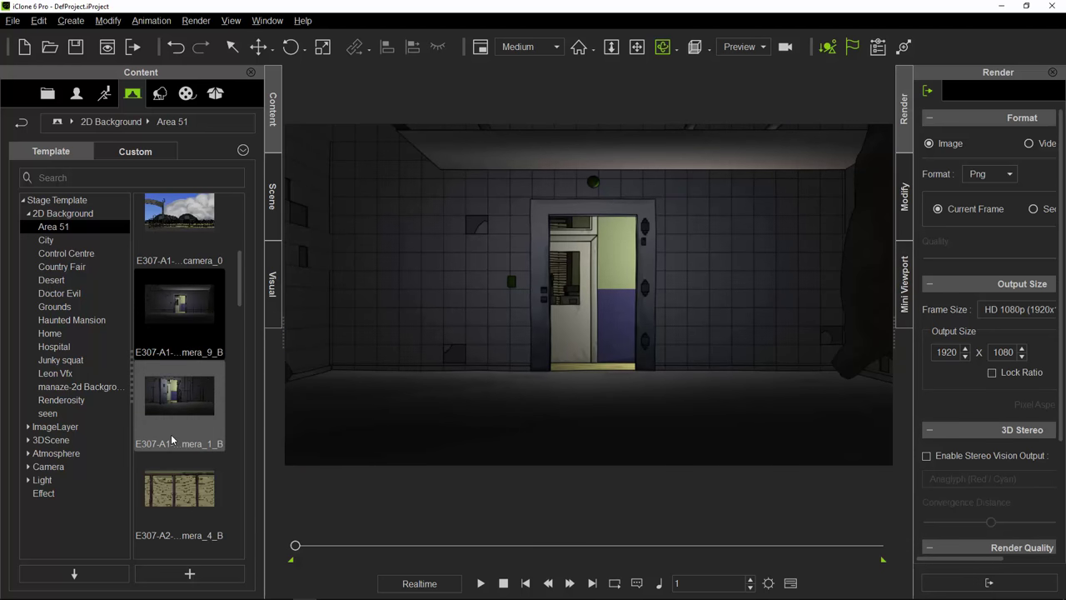
- Try three City 2D backgrounds in turn: the street with crosswalk, the wide avenue with skyline, and the brick building entrance
{"action": "left_click", "coordinate": [64, 241]}
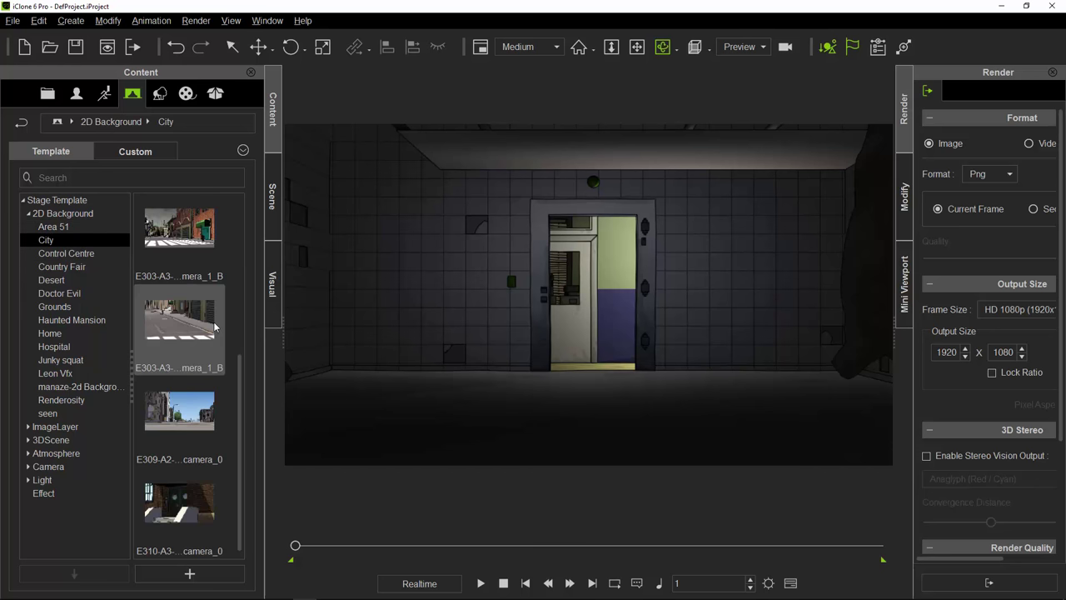
{"action": "left_click_drag", "start_coordinate": [214, 326], "coordinate": [630, 325]}
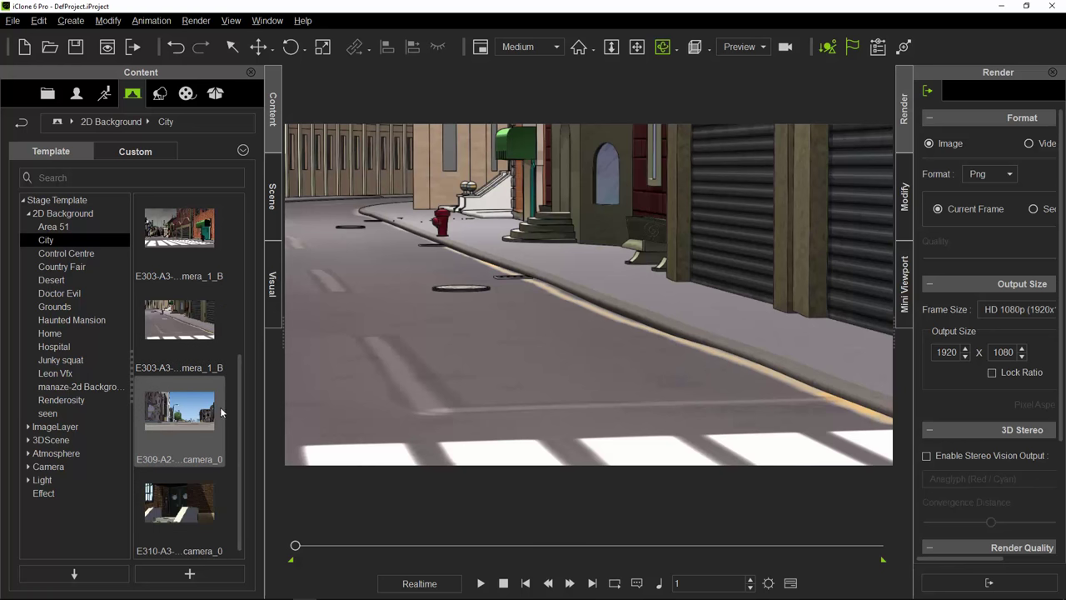
{"action": "left_click_drag", "start_coordinate": [605, 358], "coordinate": [502, 360]}
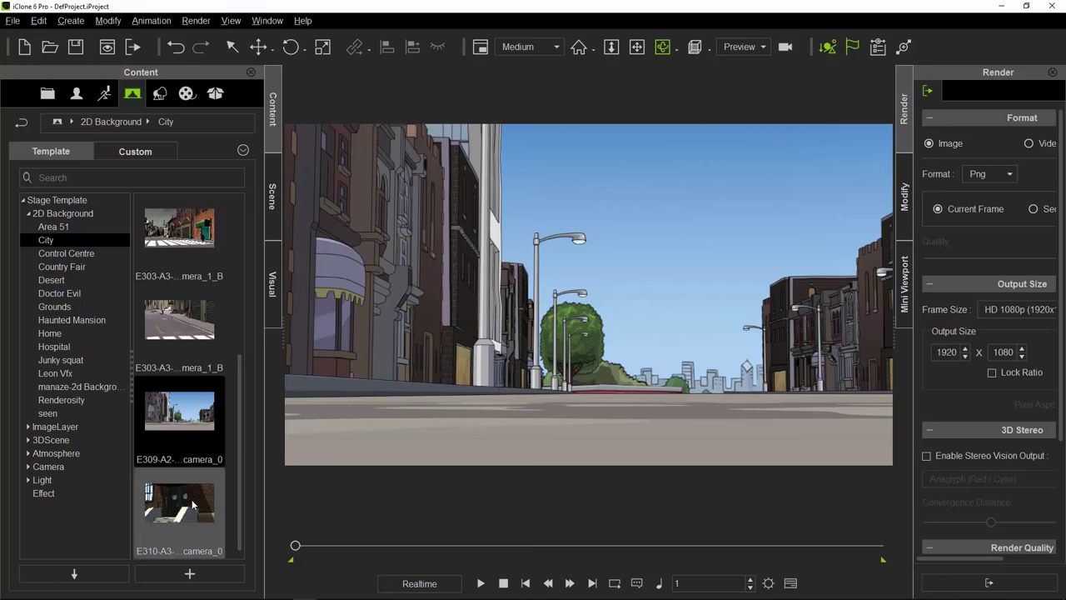
{"action": "left_click_drag", "start_coordinate": [191, 504], "coordinate": [609, 395]}
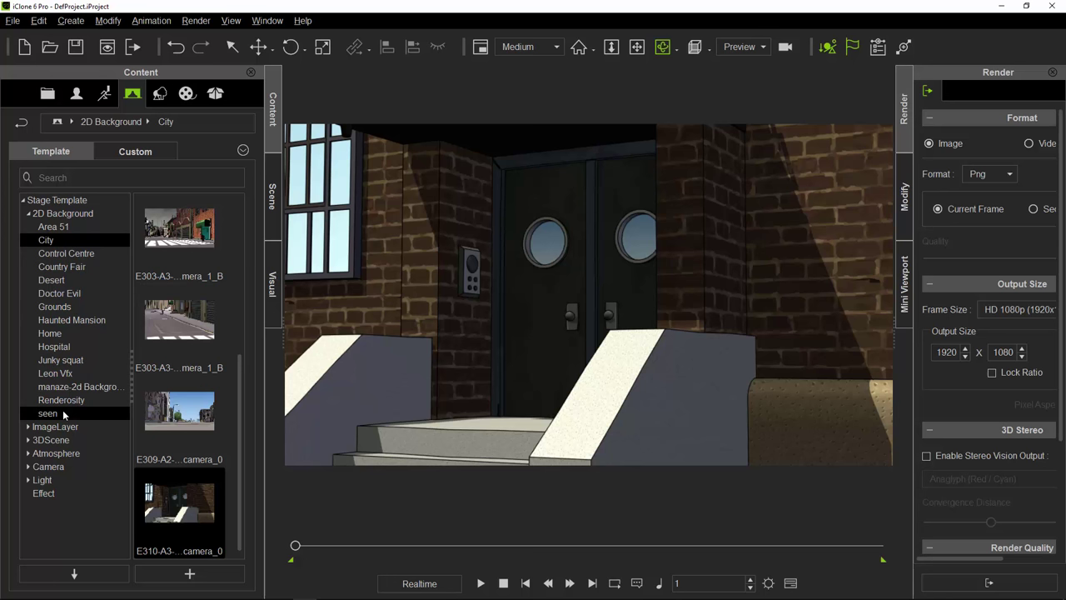
- Apply the first two Hospital 2D backgrounds in turn, ending with the room with the hospital bed
{"action": "left_click", "coordinate": [67, 348]}
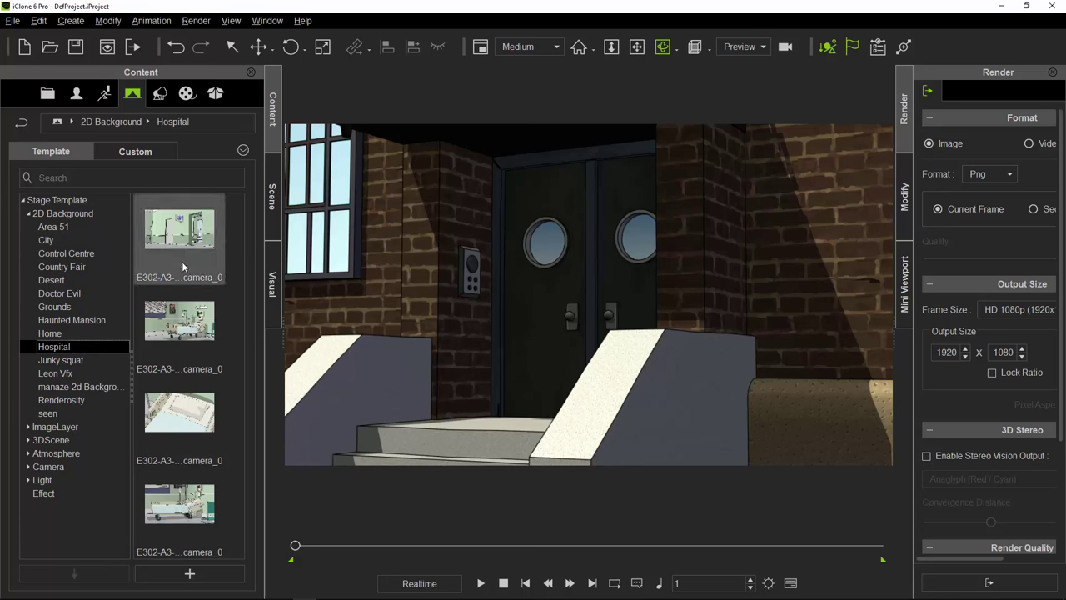
{"action": "left_click_drag", "start_coordinate": [187, 260], "coordinate": [535, 332]}
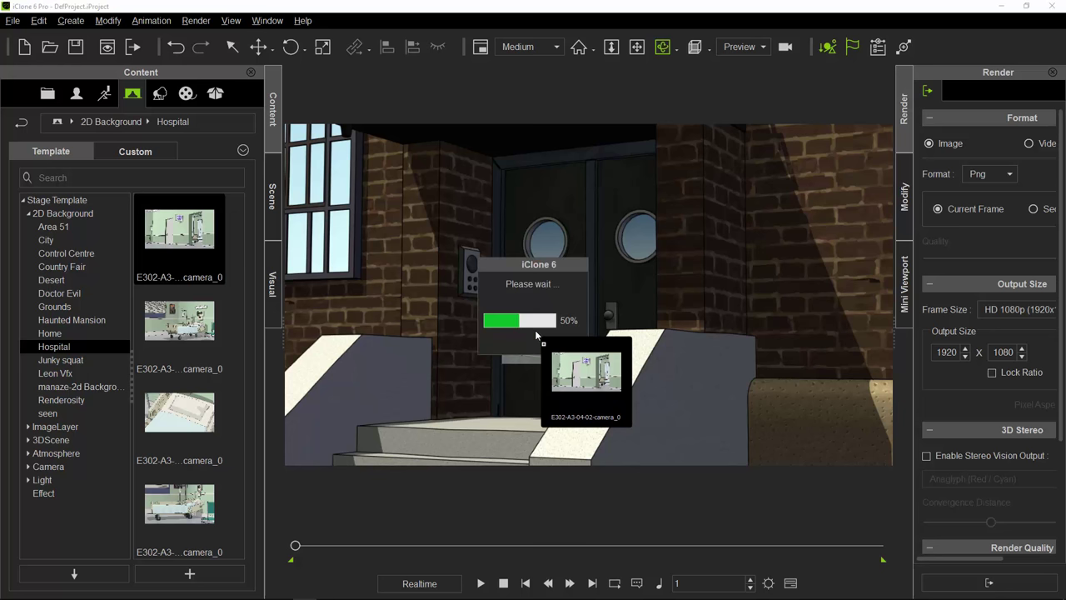
{"action": "left_click_drag", "start_coordinate": [199, 329], "coordinate": [498, 341]}
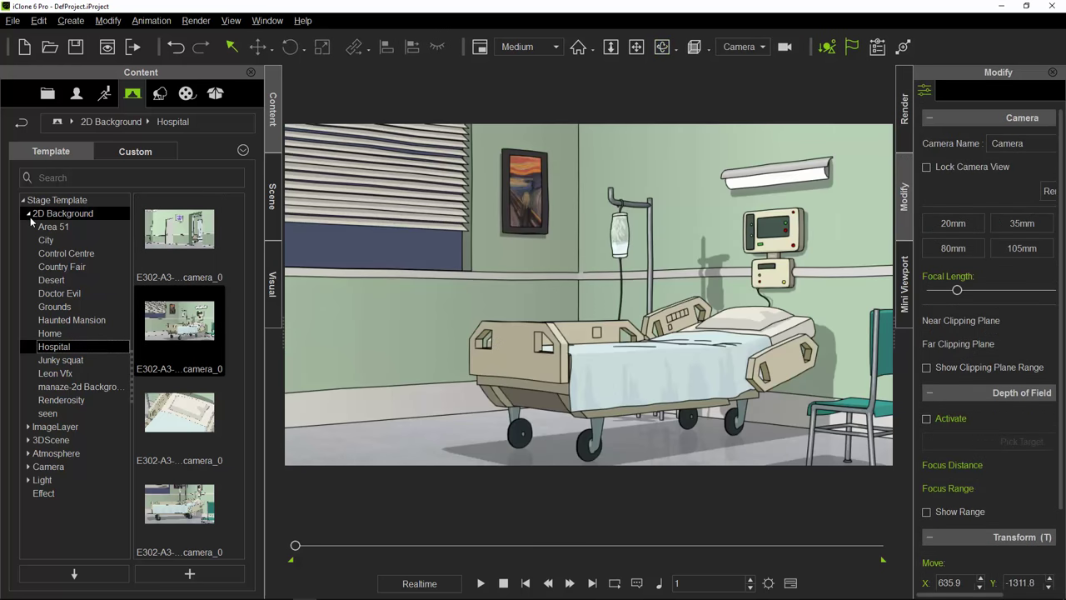
- Apply the Suburban kitchen background from the Home folder of the 2D backgrounds
{"action": "left_click", "coordinate": [27, 213]}
{"action": "left_click", "coordinate": [34, 218]}
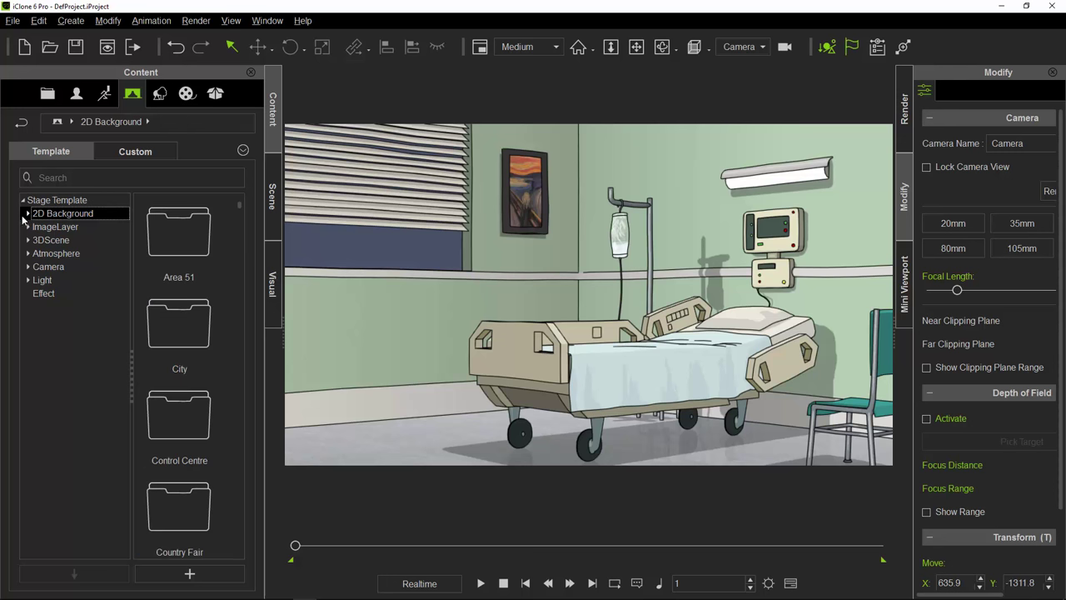
{"action": "left_click", "coordinate": [28, 214]}
{"action": "left_click", "coordinate": [53, 226]}
{"action": "left_click", "coordinate": [73, 266]}
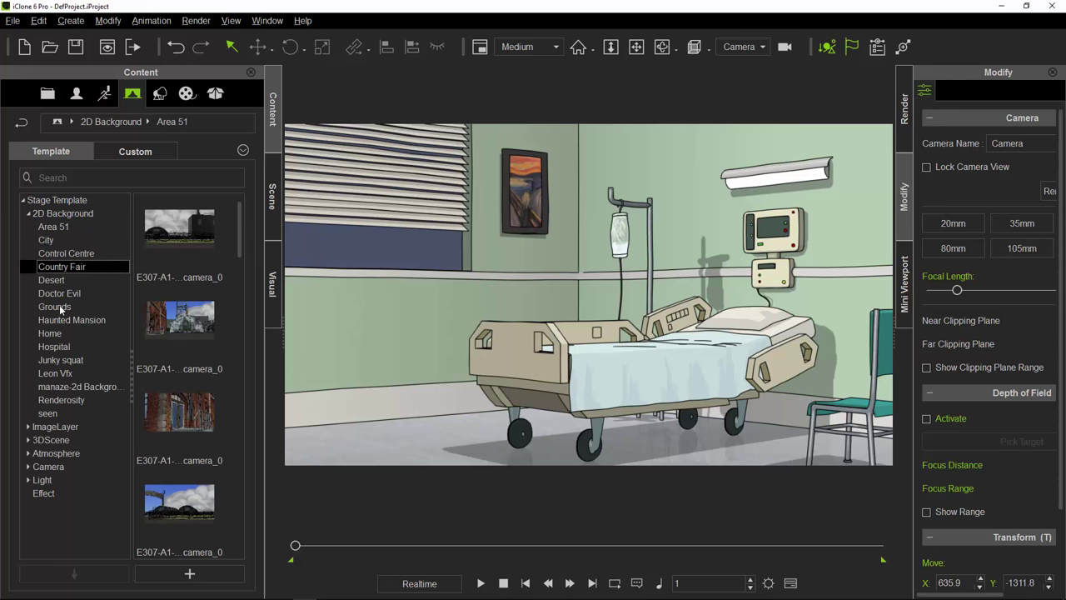
{"action": "left_click", "coordinate": [71, 335]}
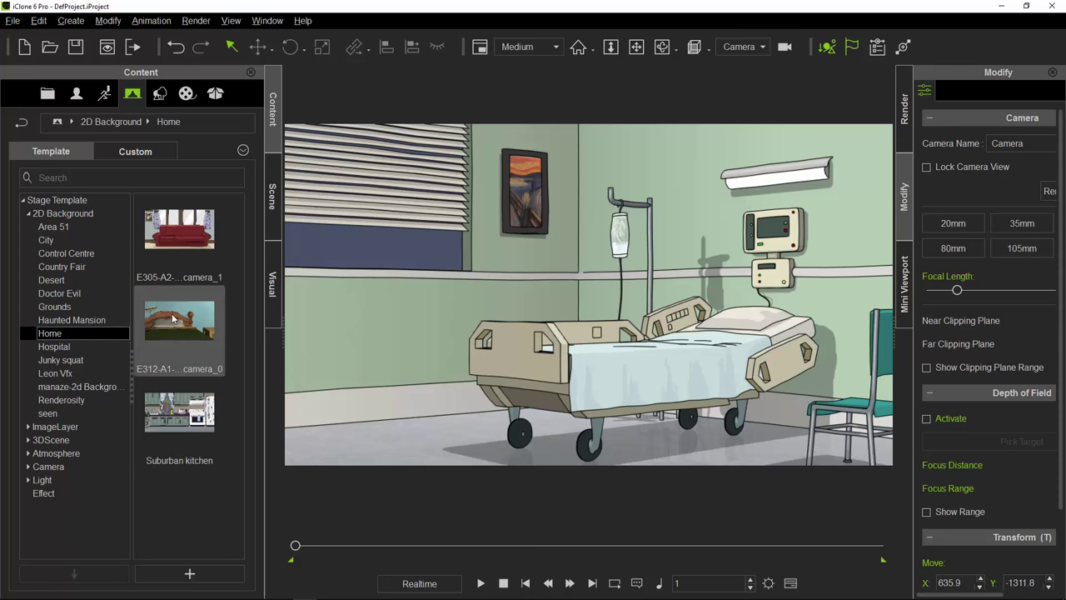
{"action": "left_click_drag", "start_coordinate": [175, 425], "coordinate": [501, 319]}
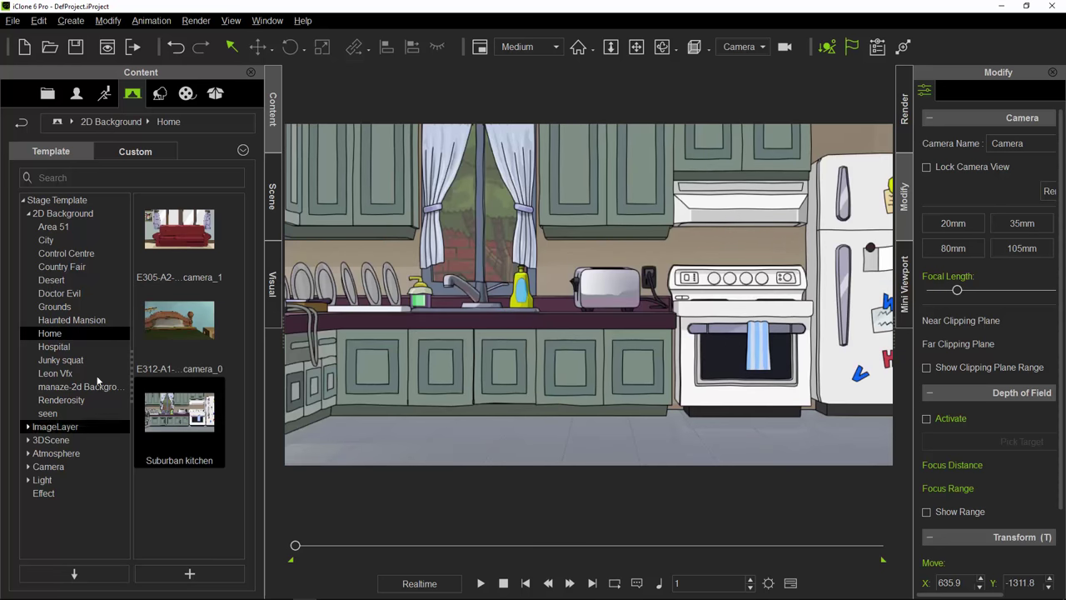
- Apply the Junky squat backgrounds of the derelict room with the red door and of the cans on the green fridge
{"action": "left_click", "coordinate": [68, 359]}
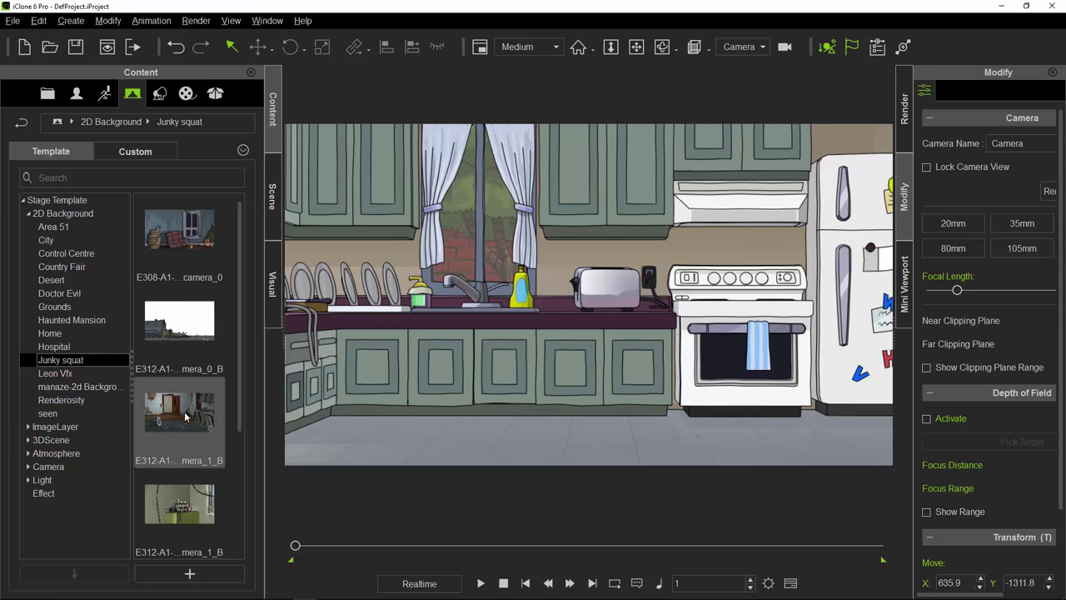
{"action": "left_click_drag", "start_coordinate": [564, 347], "coordinate": [564, 341]}
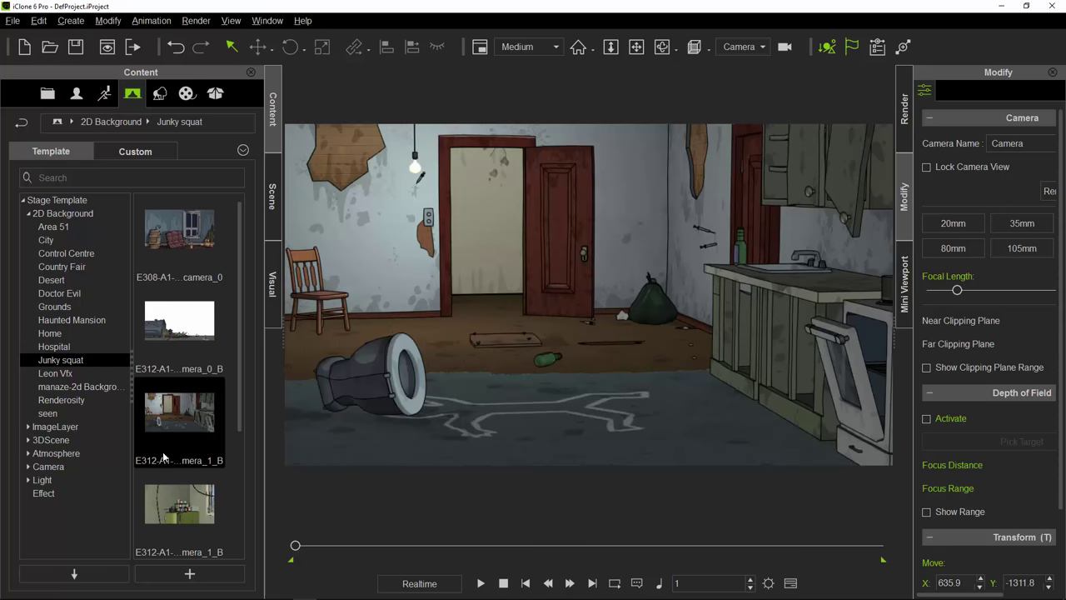
{"action": "left_click_drag", "start_coordinate": [179, 504], "coordinate": [622, 335]}
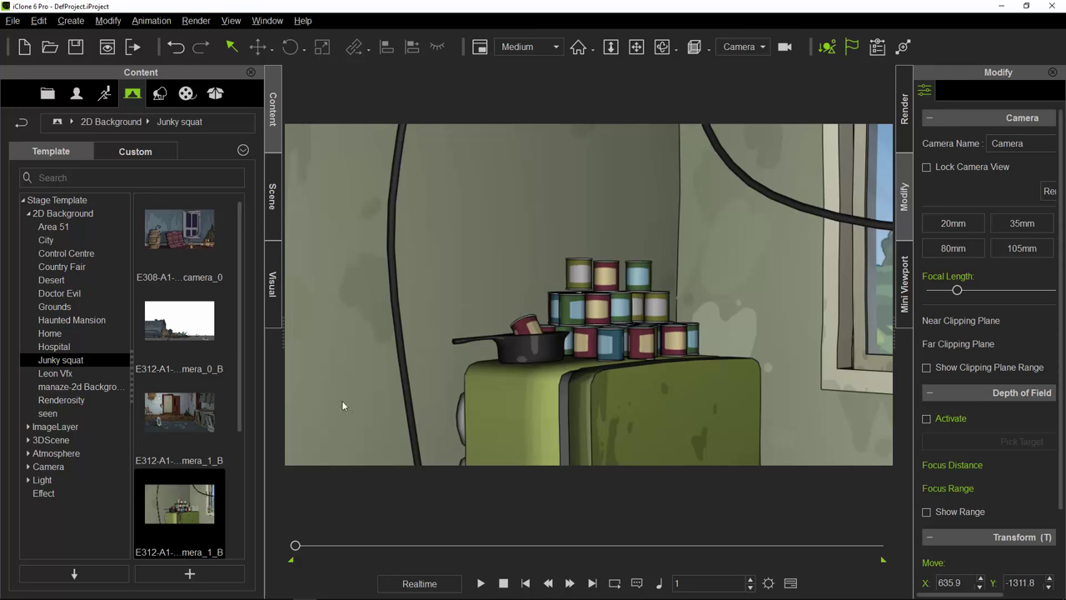
- Apply the Stage02 background from the manaze-2d Backgrounds folder and play the project briefly
{"action": "left_click", "coordinate": [82, 386]}
{"action": "scroll", "coordinate": [177, 350], "scroll_direction": "down", "scroll_amount": 10}
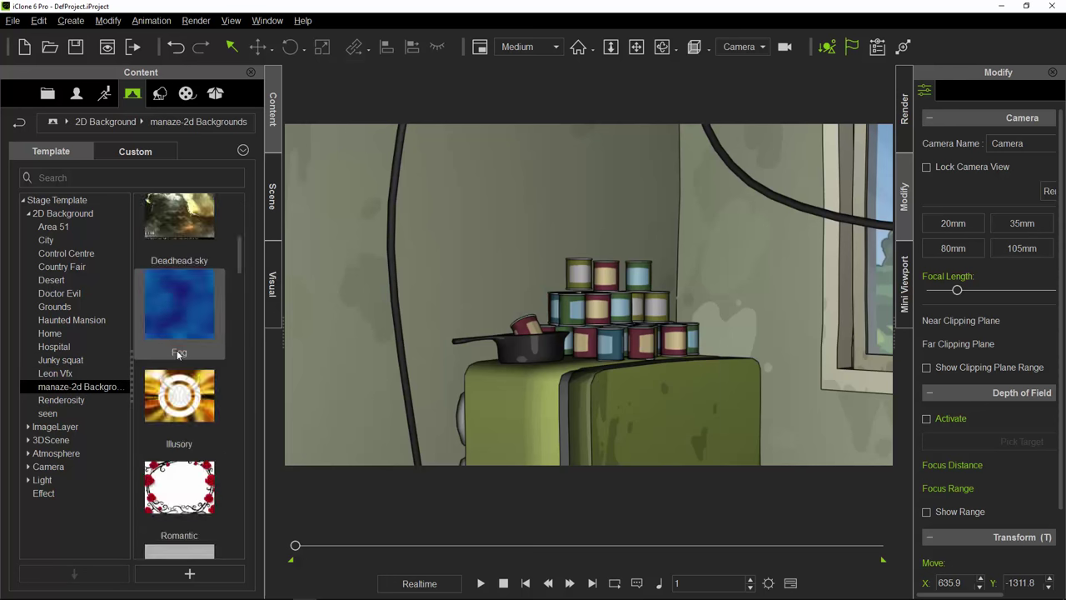
{"action": "scroll", "coordinate": [177, 351], "scroll_direction": "up", "scroll_amount": 5}
{"action": "scroll", "coordinate": [176, 350], "scroll_direction": "down", "scroll_amount": 5}
{"action": "scroll", "coordinate": [177, 350], "scroll_direction": "up", "scroll_amount": 3}
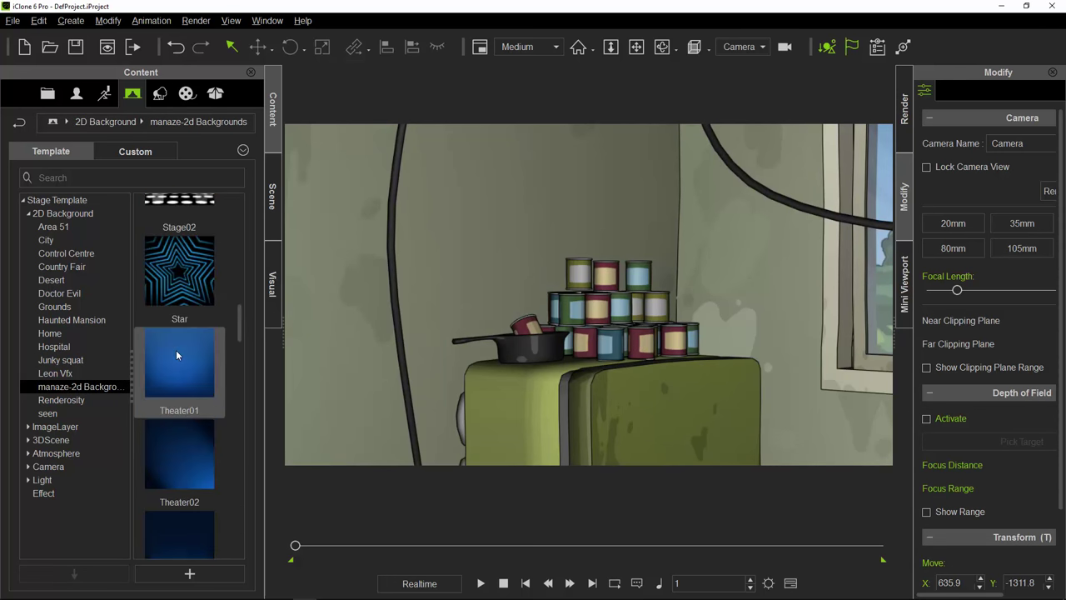
{"action": "scroll", "coordinate": [175, 353], "scroll_direction": "down", "scroll_amount": 1}
{"action": "scroll", "coordinate": [175, 350], "scroll_direction": "up", "scroll_amount": 3}
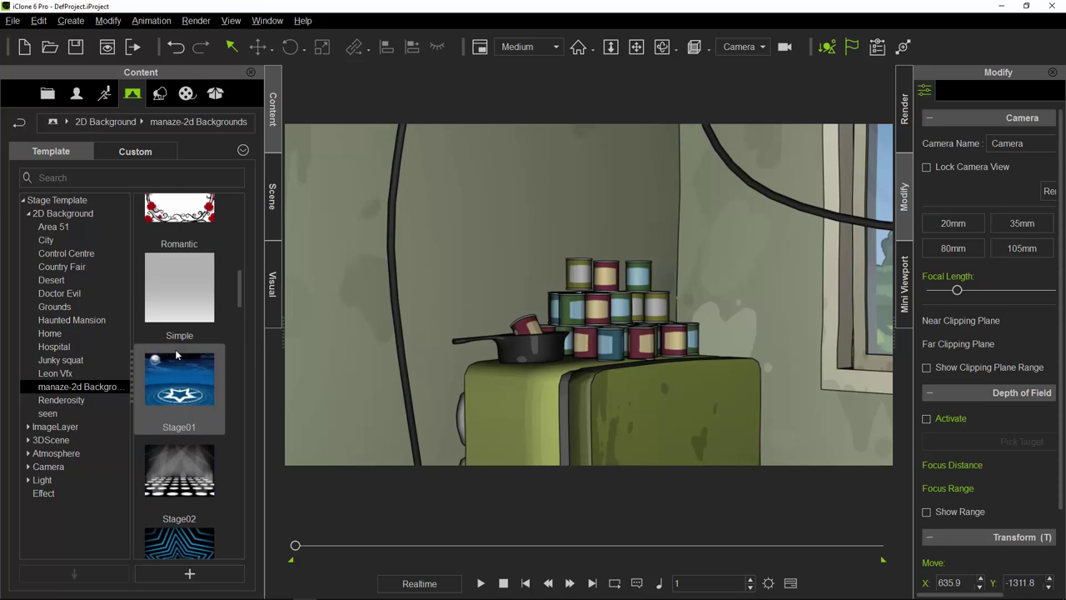
{"action": "left_click_drag", "start_coordinate": [183, 476], "coordinate": [597, 366]}
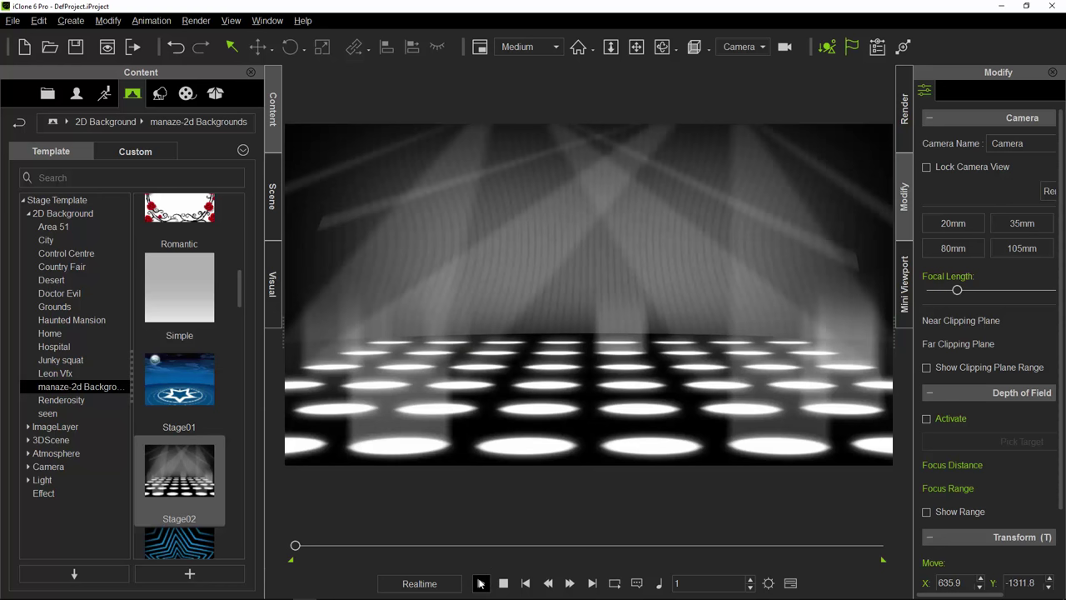
{"action": "left_click", "coordinate": [481, 583]}
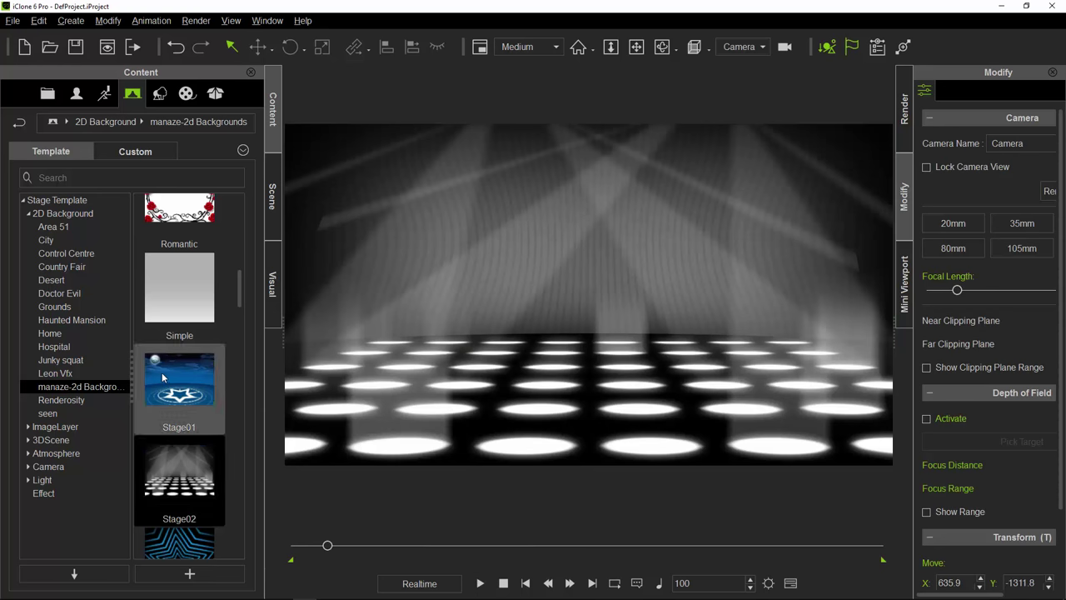
- Try the Stage01, tron-background2 and tron-background1 backgrounds in turn from the manaze-2d Backgrounds folder
{"action": "left_click_drag", "start_coordinate": [162, 373], "coordinate": [544, 338]}
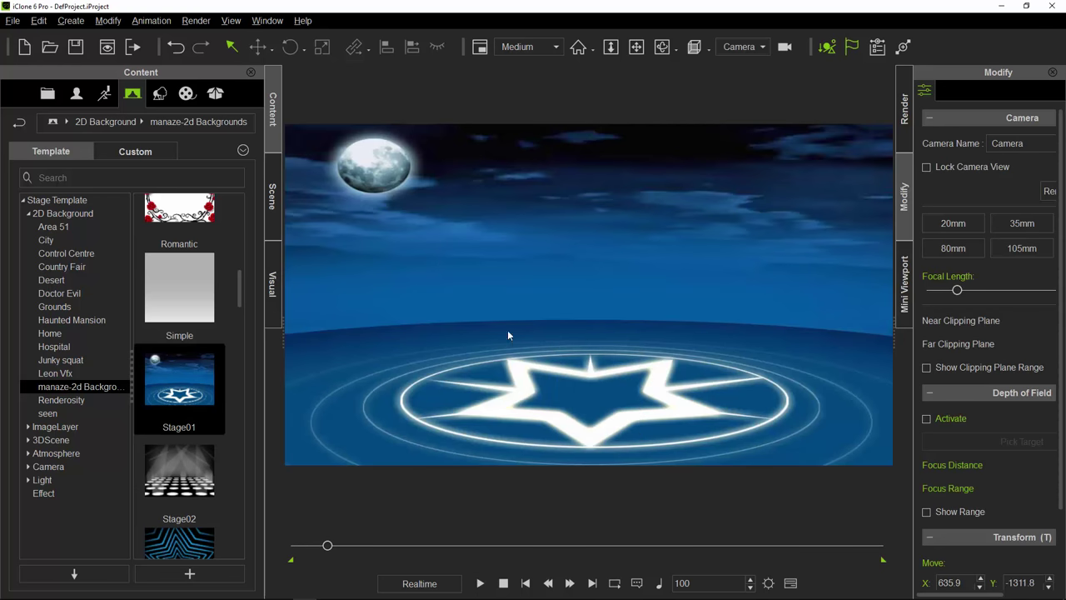
{"action": "scroll", "coordinate": [200, 375], "scroll_direction": "down", "scroll_amount": 8}
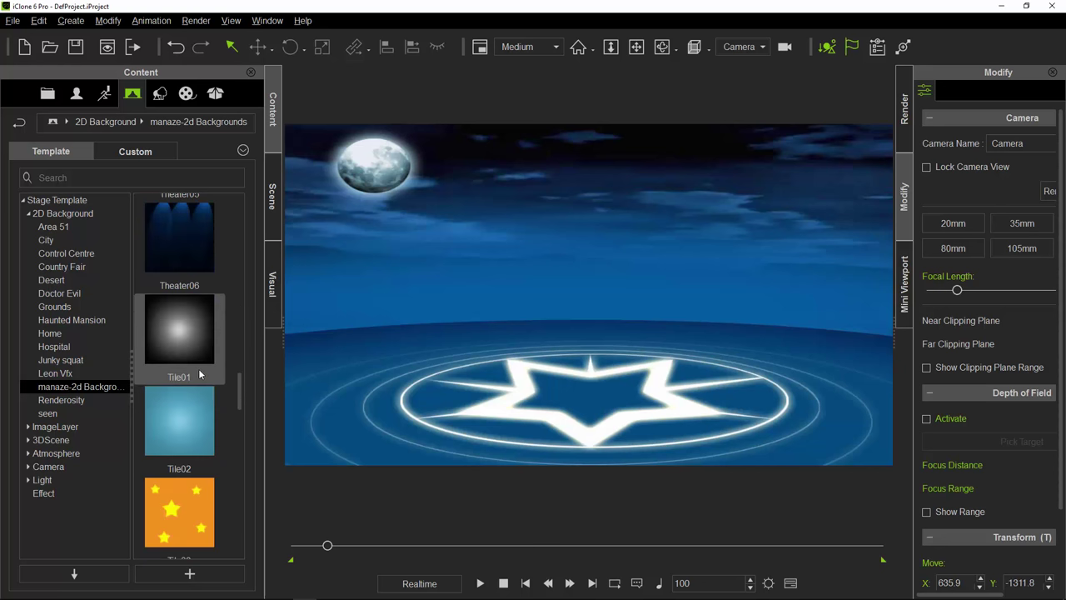
{"action": "scroll", "coordinate": [199, 375], "scroll_direction": "down", "scroll_amount": 10}
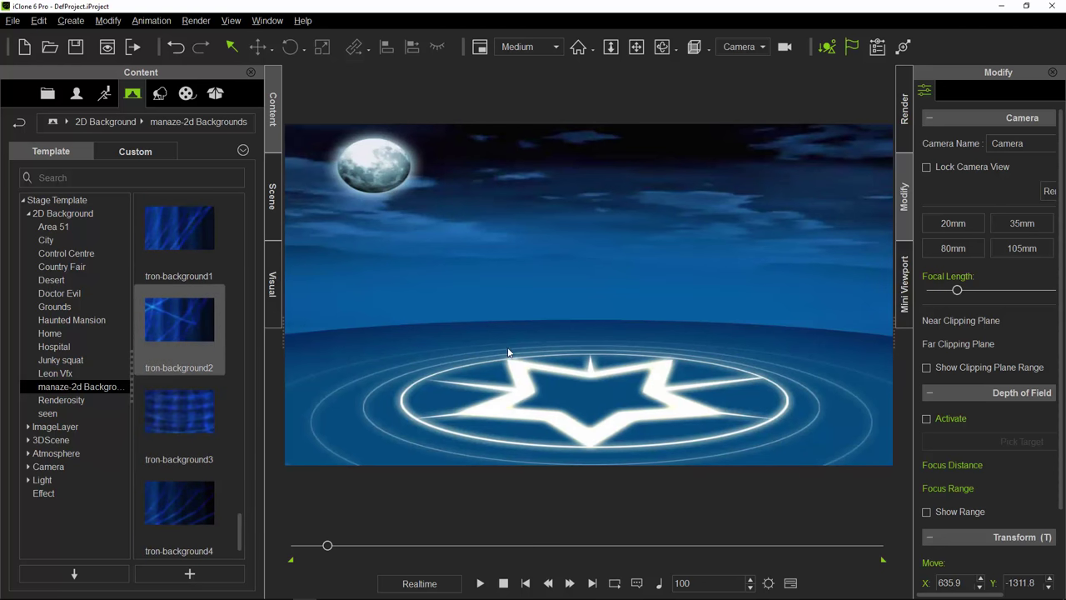
{"action": "left_click_drag", "start_coordinate": [179, 319], "coordinate": [570, 340]}
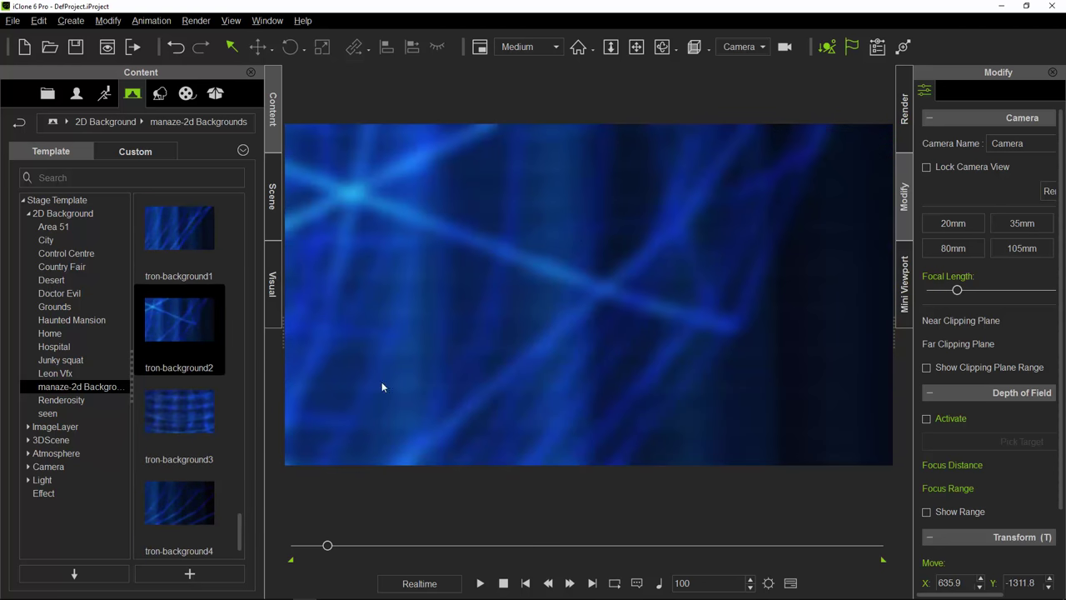
{"action": "left_click_drag", "start_coordinate": [173, 251], "coordinate": [417, 310]}
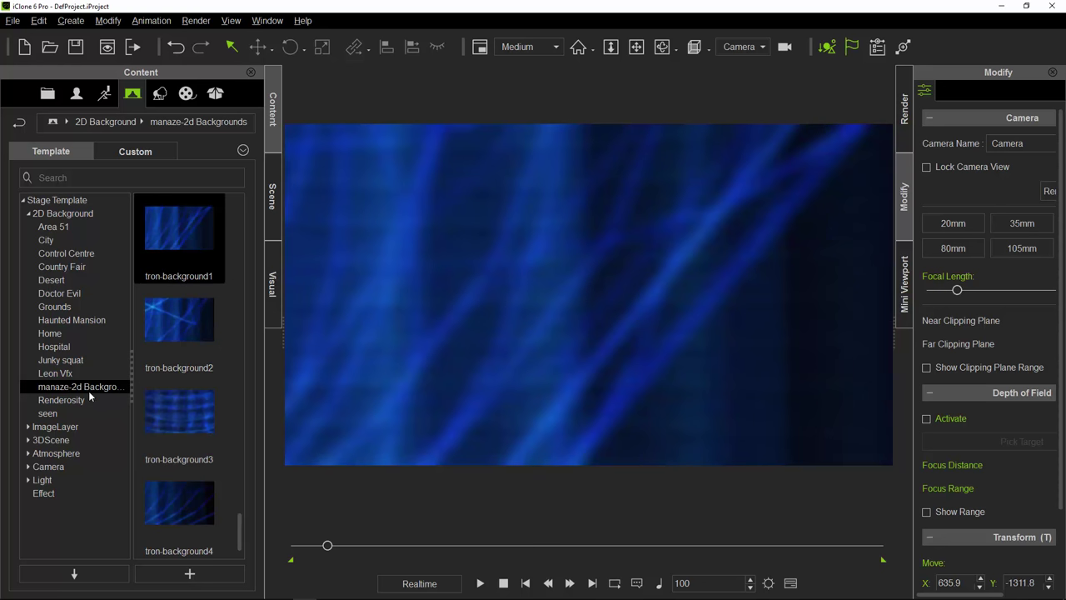
- Apply the 4340 night city background from the Leon Vfx folder, then replace it with the green-cay Florida boardwalk background
{"action": "left_click", "coordinate": [61, 372]}
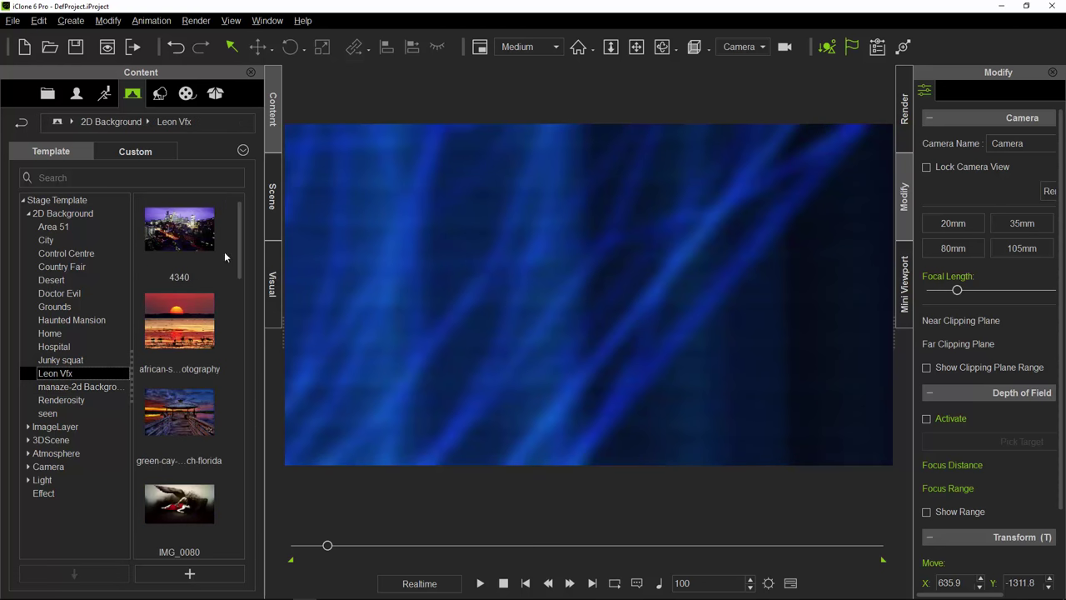
{"action": "left_click_drag", "start_coordinate": [224, 252], "coordinate": [479, 319]}
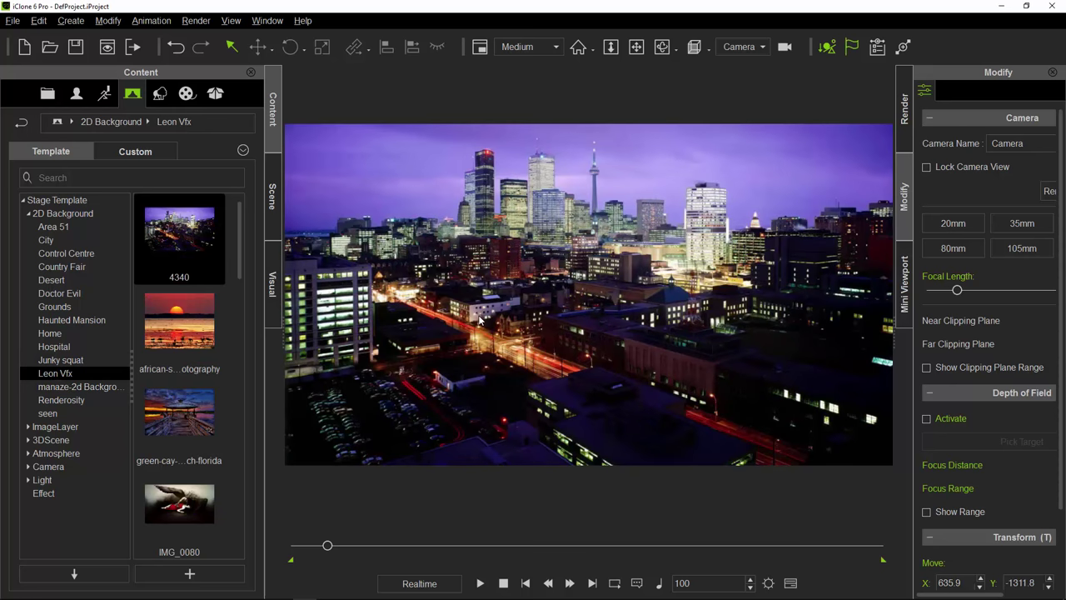
{"action": "left_click_drag", "start_coordinate": [176, 408], "coordinate": [589, 332]}
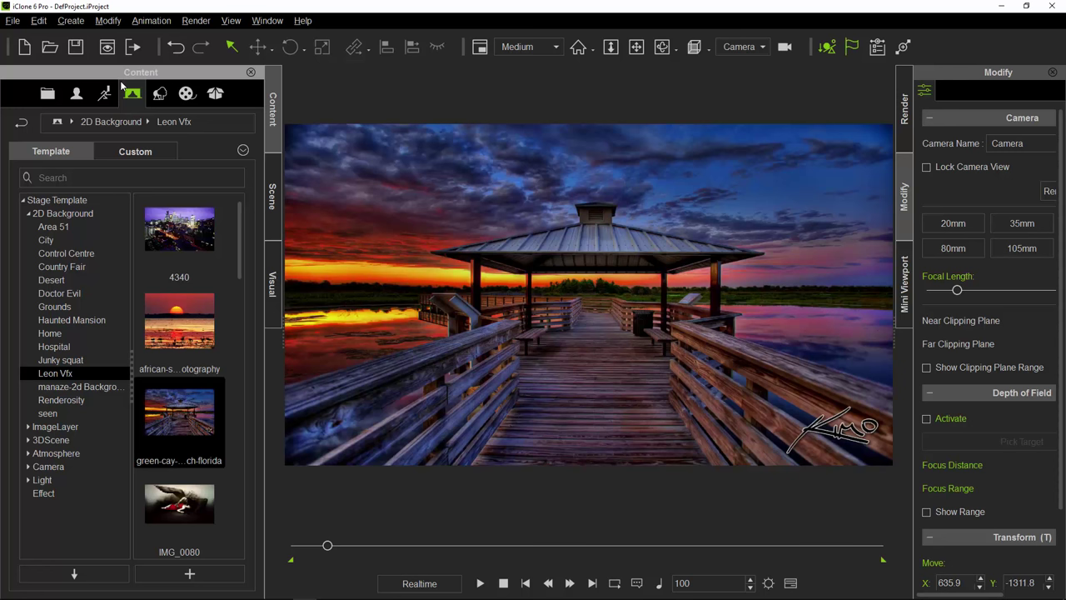
- Add the custom Mitta avatar to the scene and adjust the camera so she stands small on the boardwalk beneath the pavilion
{"action": "left_click", "coordinate": [76, 95]}
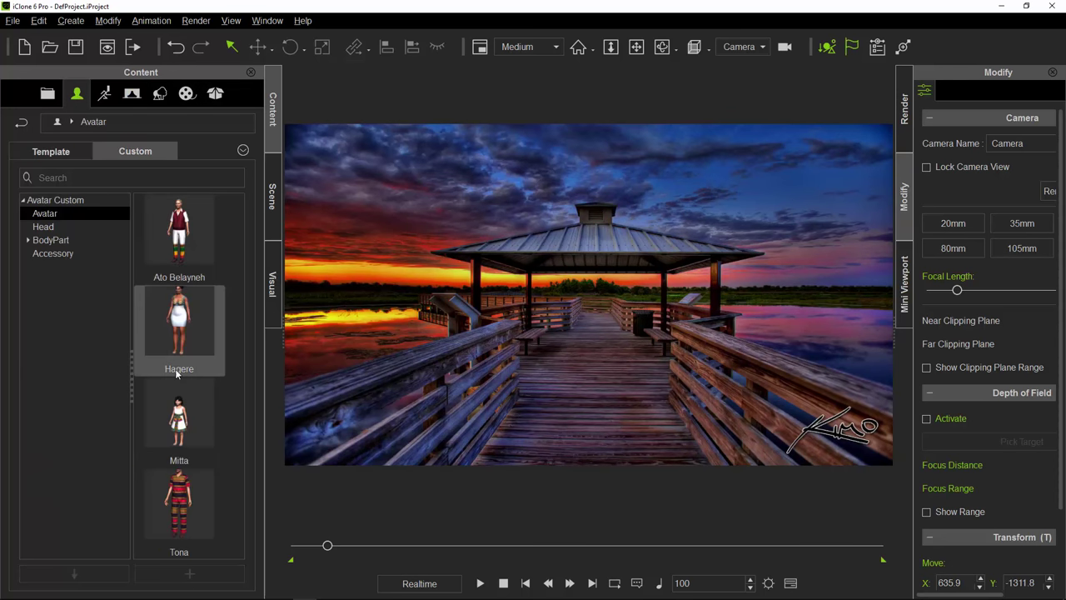
{"action": "left_click_drag", "start_coordinate": [180, 416], "coordinate": [573, 381]}
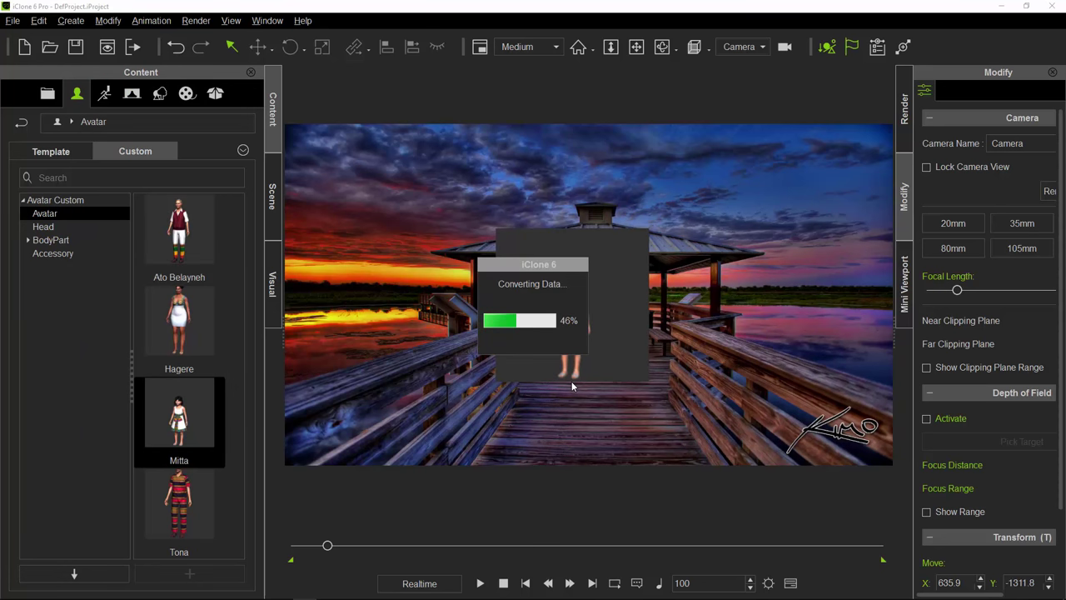
{"action": "left_click", "coordinate": [610, 46]}
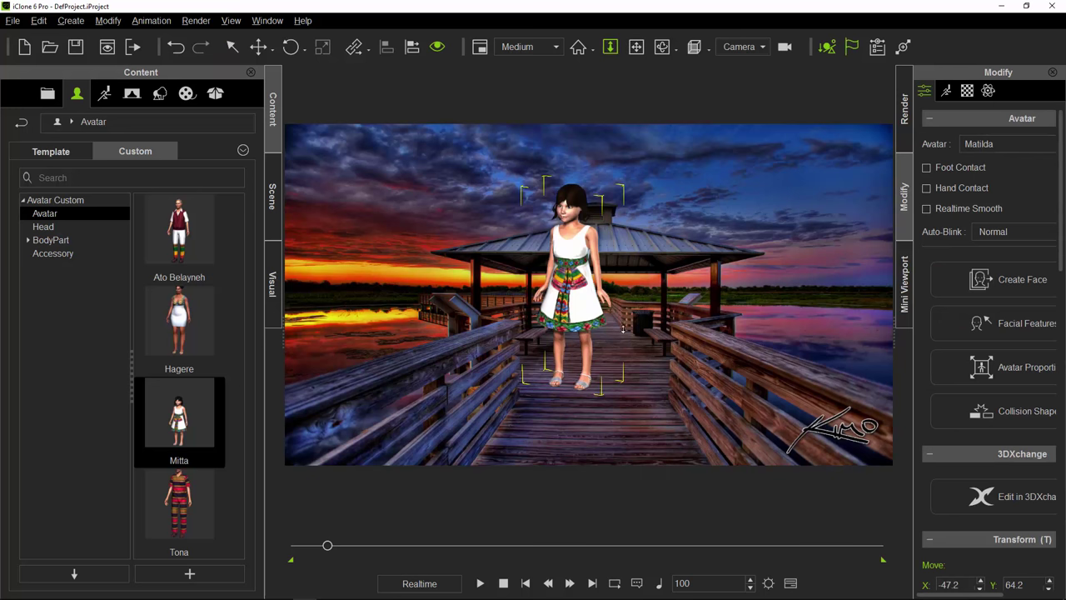
{"action": "mouse_move", "coordinate": [617, 370]}
{"action": "left_mouse_down"}
{"action": "mouse_move", "coordinate": [601, 320]}
{"action": "mouse_move", "coordinate": [579, 367]}
{"action": "mouse_move", "coordinate": [599, 358]}
{"action": "mouse_move", "coordinate": [601, 380]}
{"action": "left_mouse_up"}
{"action": "left_click", "coordinate": [637, 47]}
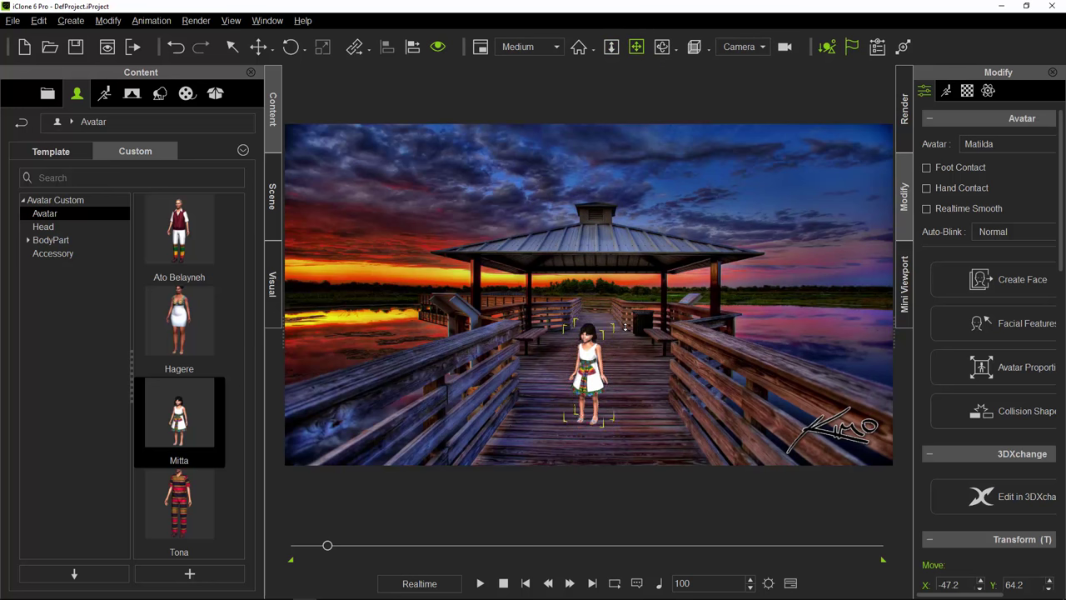
{"action": "left_click_drag", "start_coordinate": [625, 327], "coordinate": [618, 177]}
{"action": "left_click", "coordinate": [661, 45]}
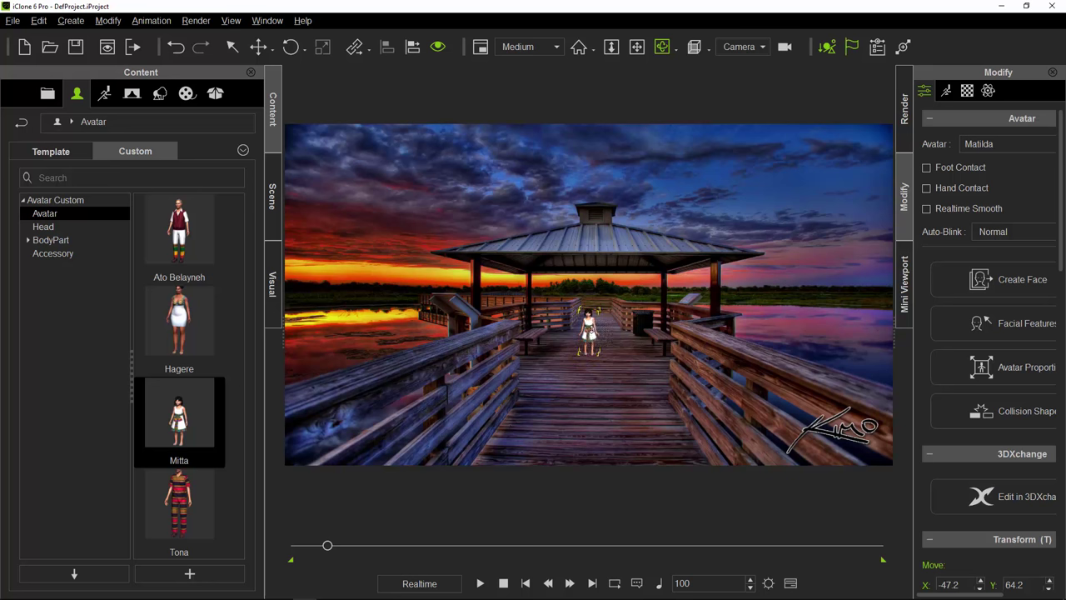
{"action": "left_click", "coordinate": [638, 48]}
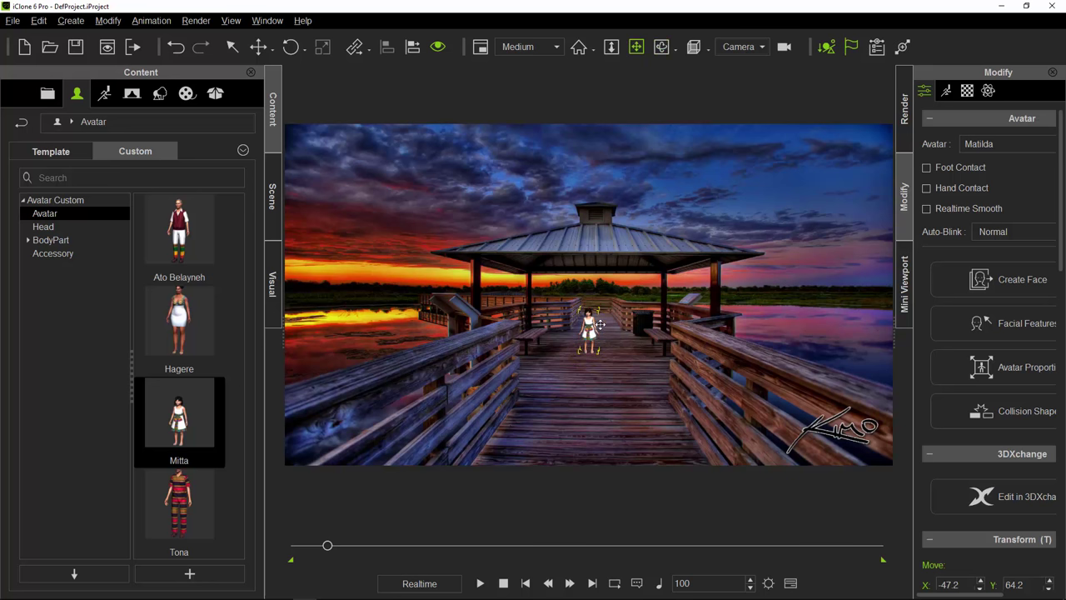
{"action": "left_click_drag", "start_coordinate": [600, 324], "coordinate": [590, 317]}
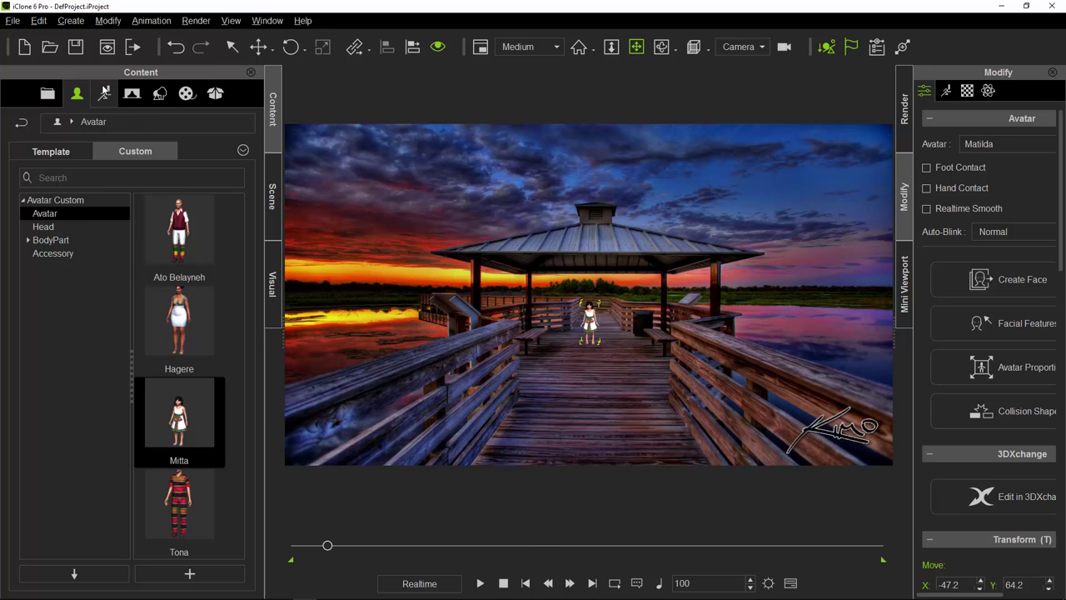
- Apply the Run_start motion from Matilda's Move folder to the avatar and add the Run_Forward move
{"action": "left_click", "coordinate": [105, 91]}
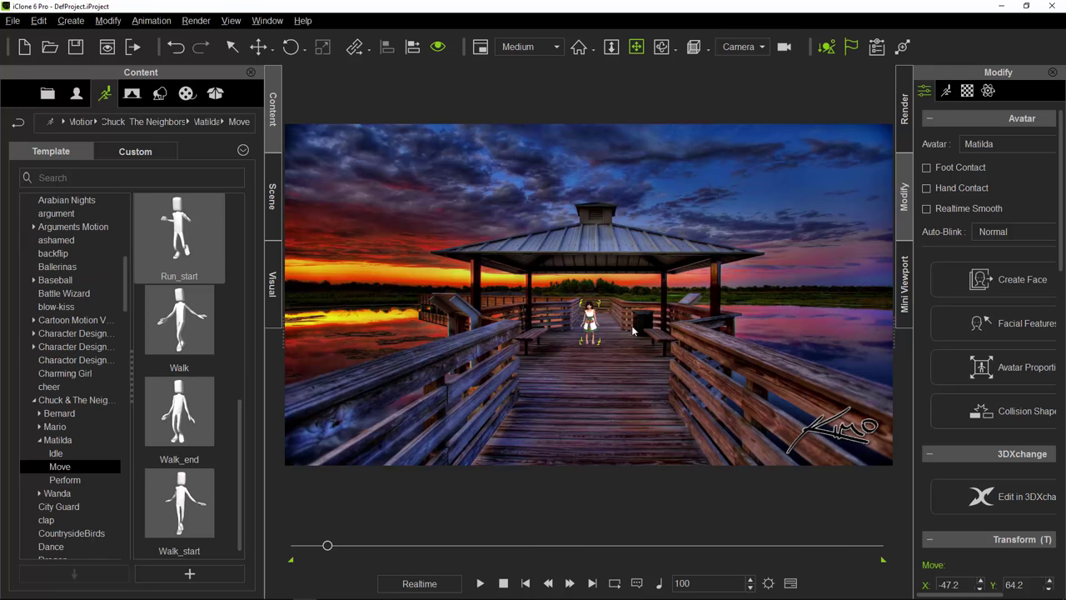
{"action": "left_click_drag", "start_coordinate": [633, 331], "coordinate": [588, 326]}
{"action": "right_click", "coordinate": [588, 327]}
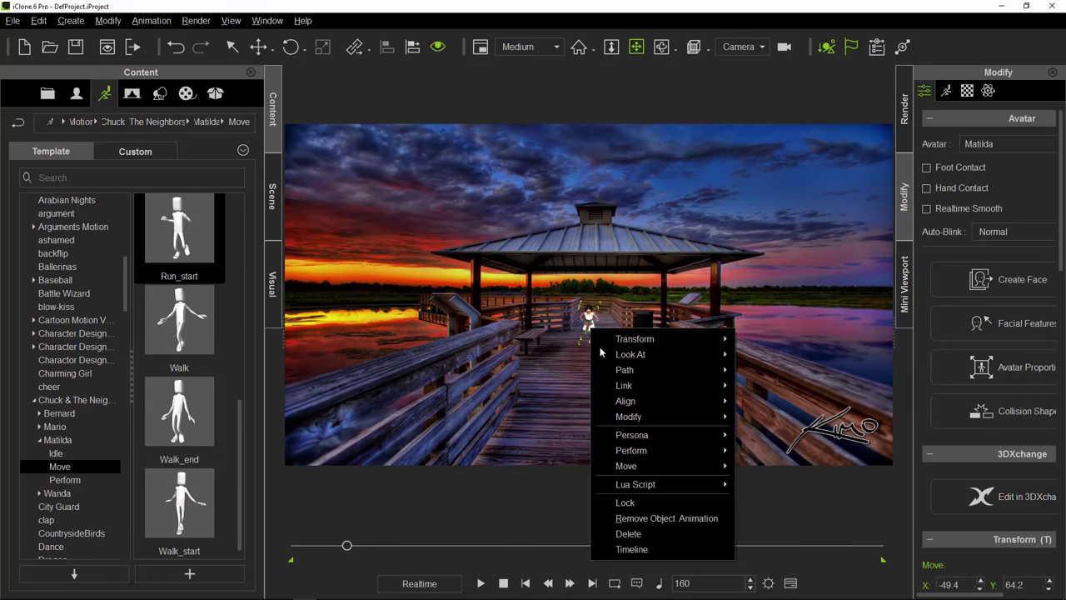
{"action": "mouse_move", "coordinate": [633, 440]}
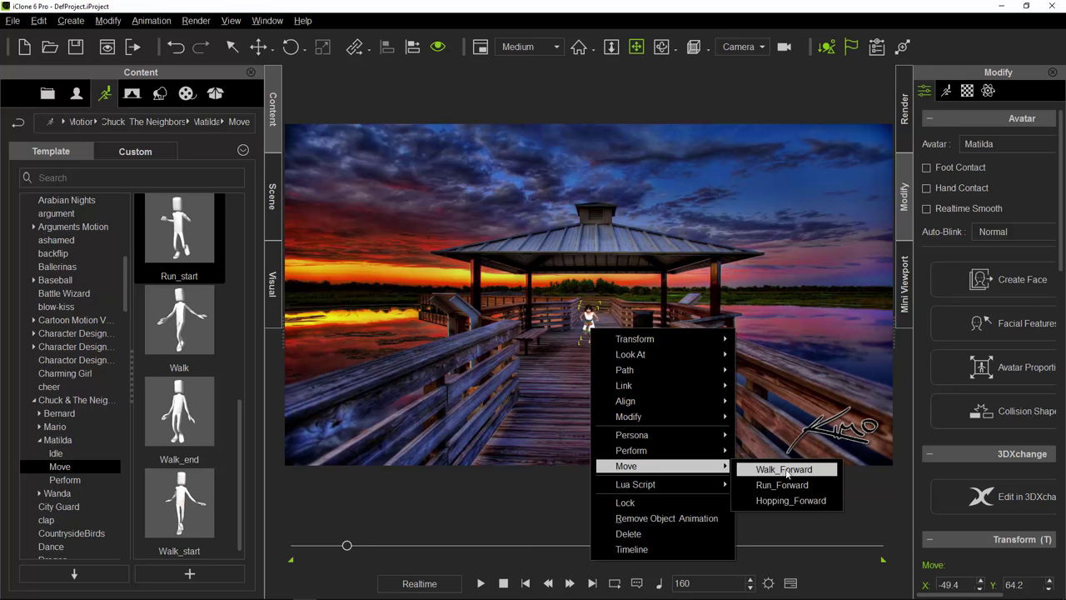
{"action": "left_click", "coordinate": [781, 487]}
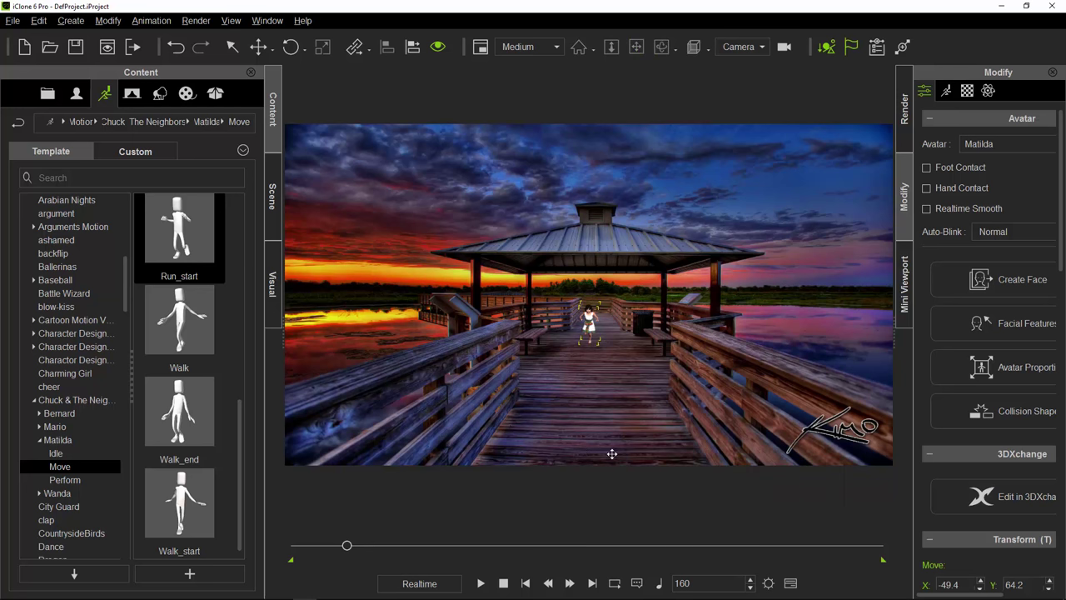
- Preview the avatar's run along the boardwalk, refining the camera framing of her starting position between playbacks
{"action": "key", "text": "space"}
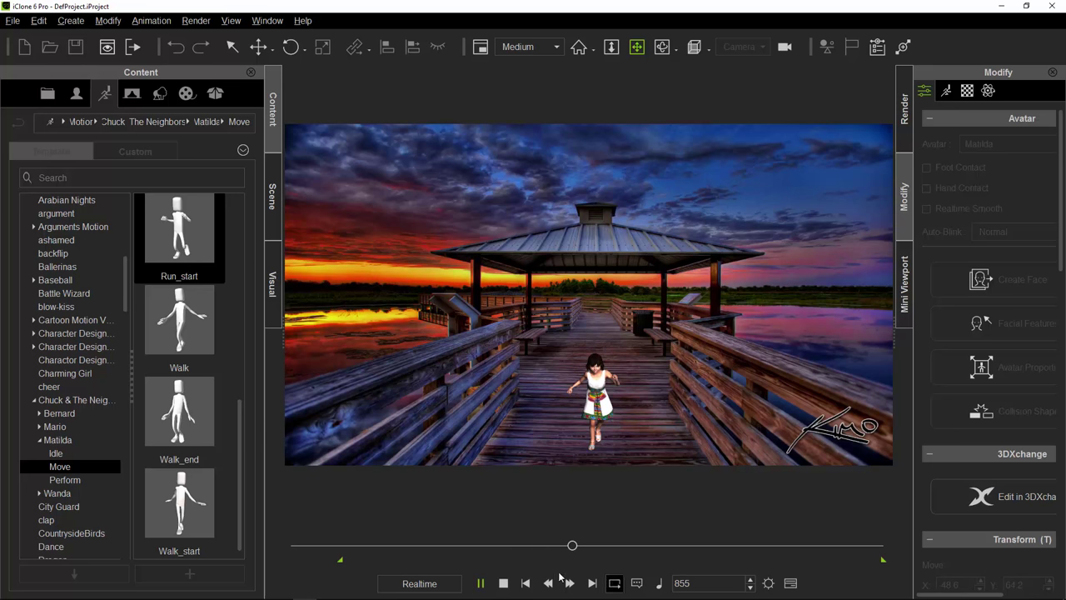
{"action": "left_click", "coordinate": [527, 584]}
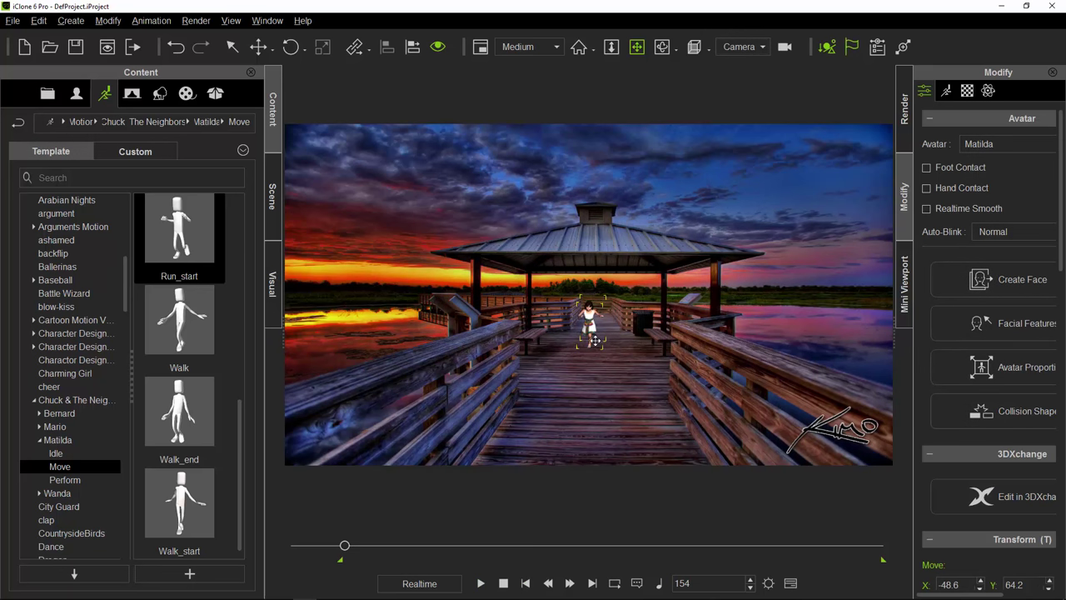
{"action": "left_click_drag", "start_coordinate": [592, 333], "coordinate": [599, 335]}
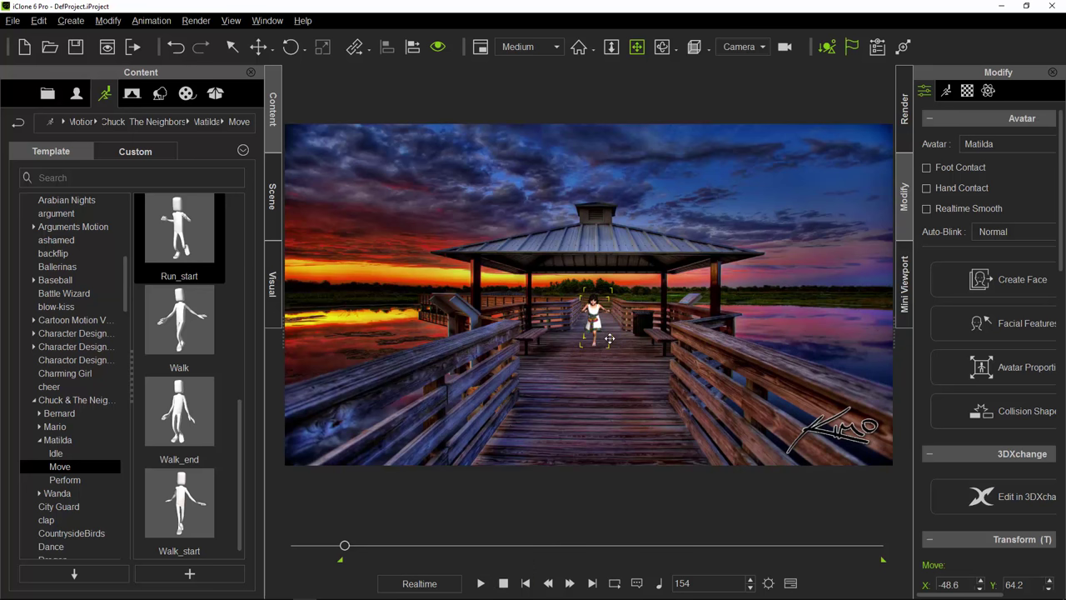
{"action": "left_click_drag", "start_coordinate": [610, 339], "coordinate": [606, 340]}
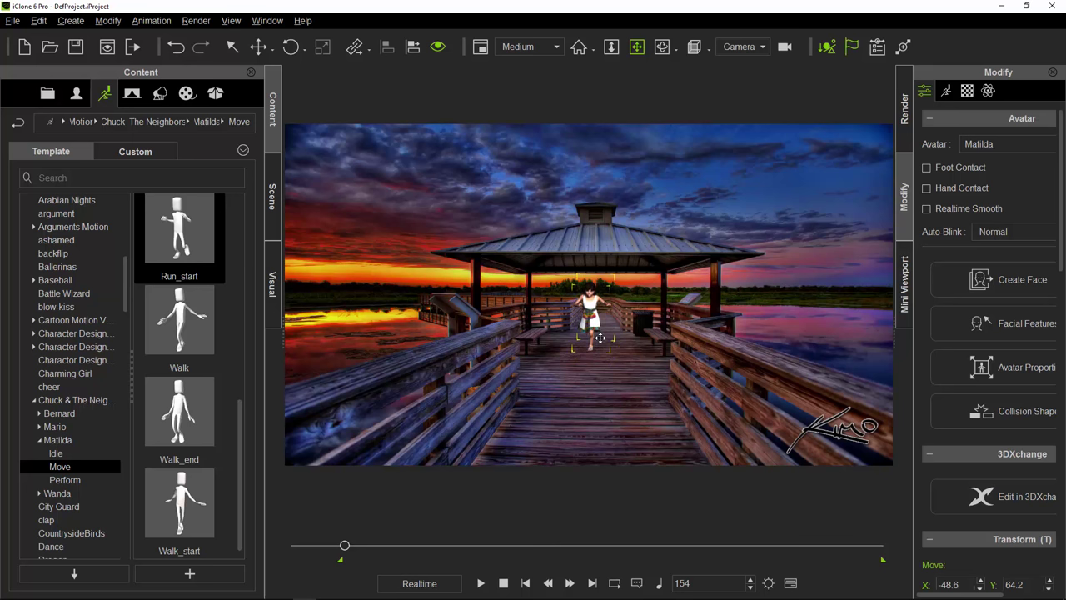
{"action": "left_click_drag", "start_coordinate": [593, 345], "coordinate": [604, 341]}
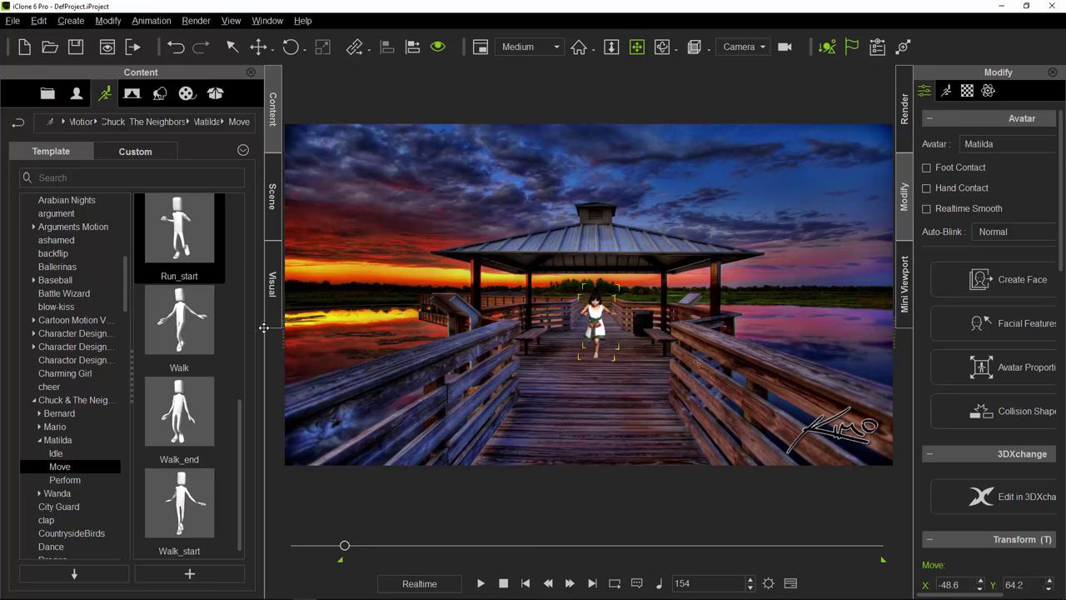
{"action": "left_click", "coordinate": [480, 584]}
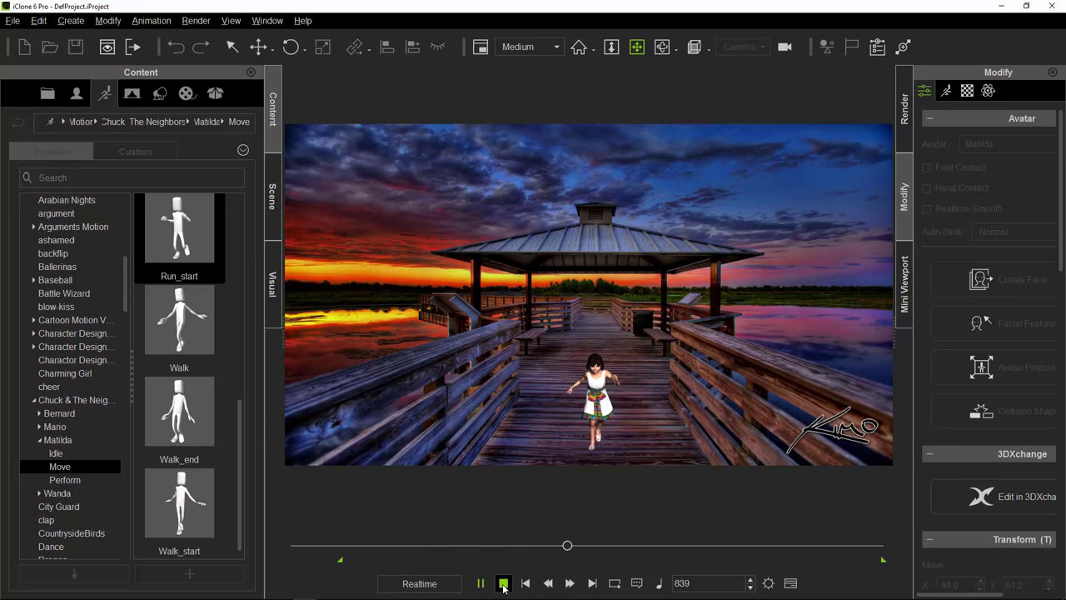
{"action": "key", "text": "space"}
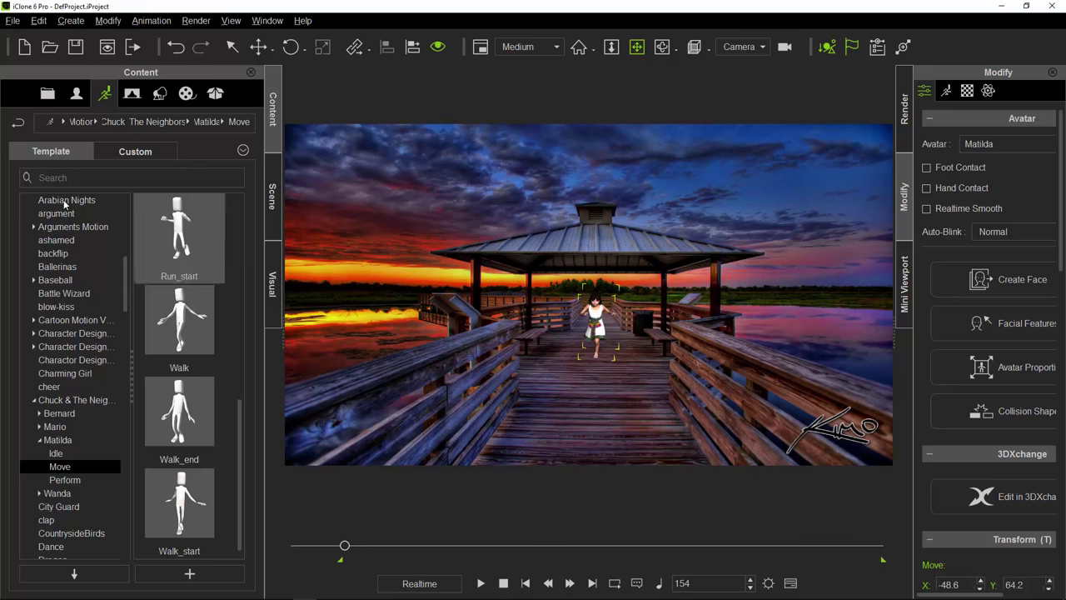
- Collapse the Motion folder in the animation template tree
{"action": "scroll", "coordinate": [156, 275], "scroll_direction": "up", "scroll_amount": 5}
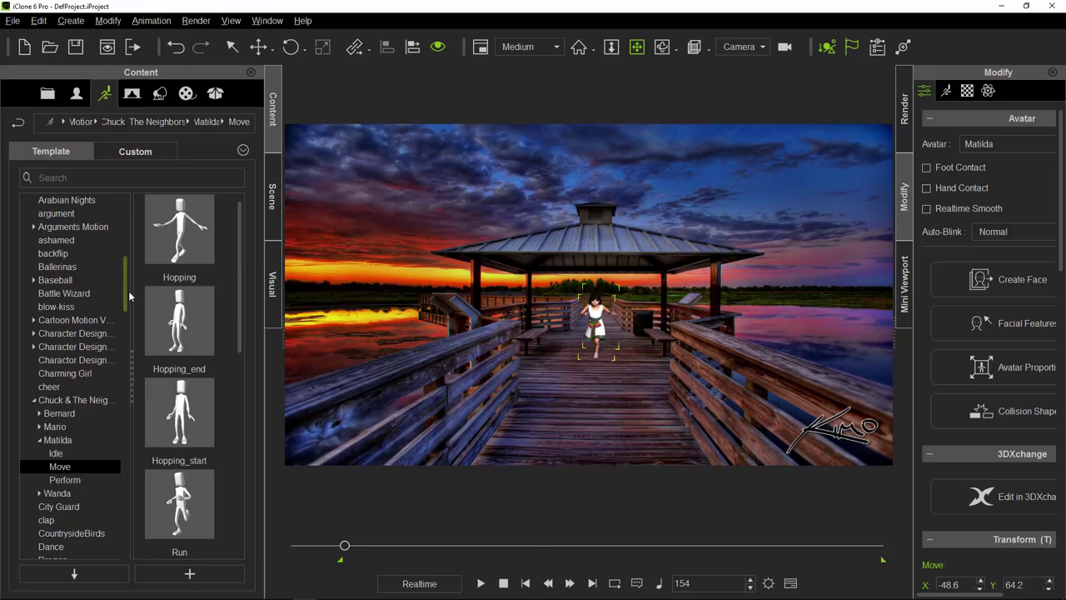
{"action": "left_click_drag", "start_coordinate": [128, 298], "coordinate": [124, 209]}
{"action": "left_click", "coordinate": [29, 240]}
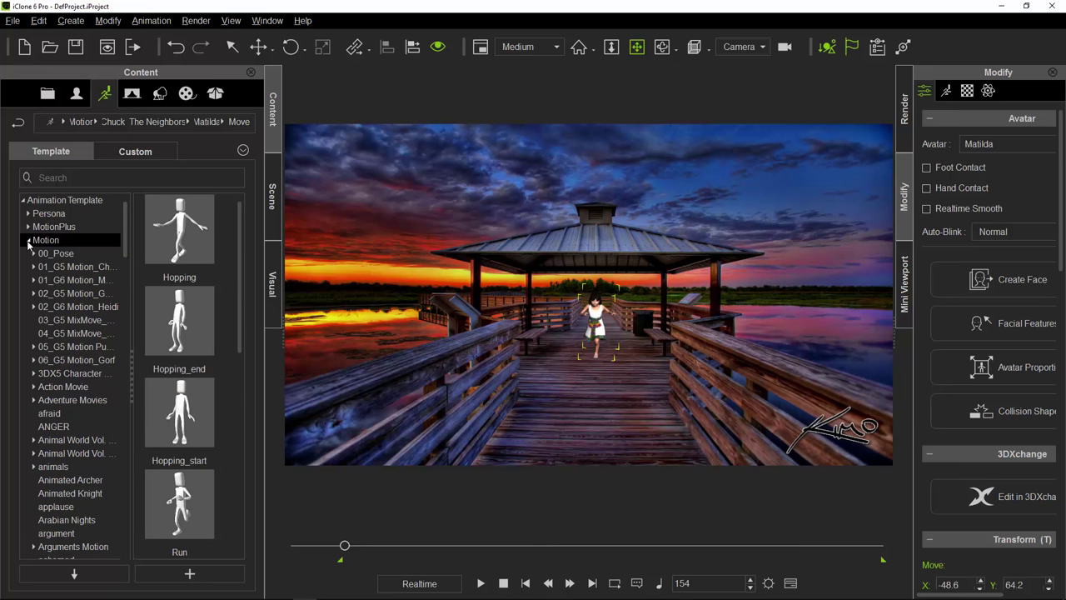
{"action": "left_click", "coordinate": [29, 241]}
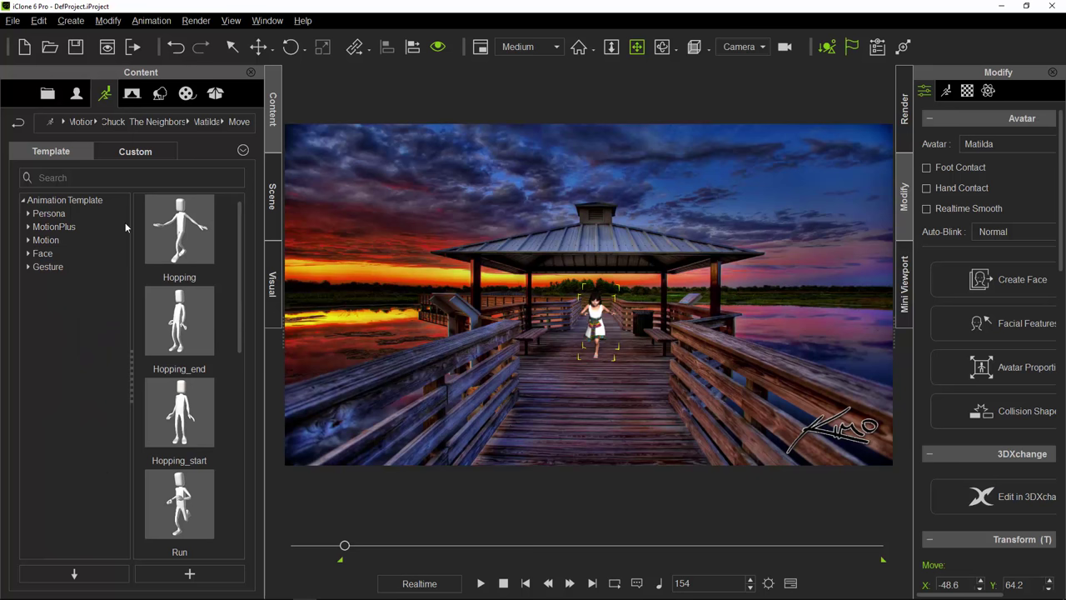
- Apply the Desert background from the Desert folder of the 2D Background stage templates behind the running avatar
{"action": "left_click", "coordinate": [127, 95]}
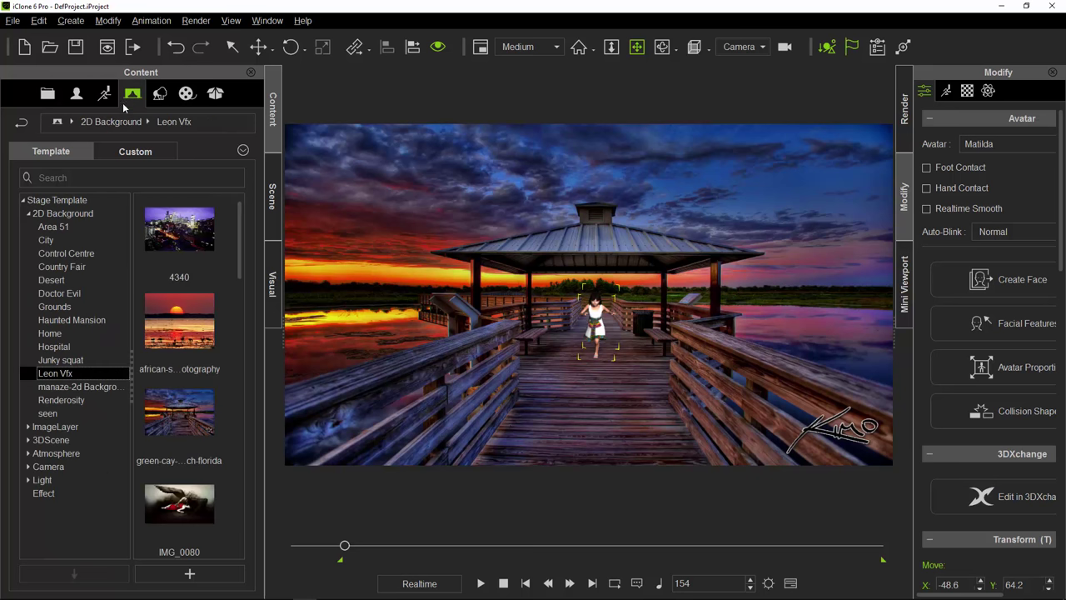
{"action": "left_click", "coordinate": [52, 213]}
{"action": "left_click", "coordinate": [28, 214]}
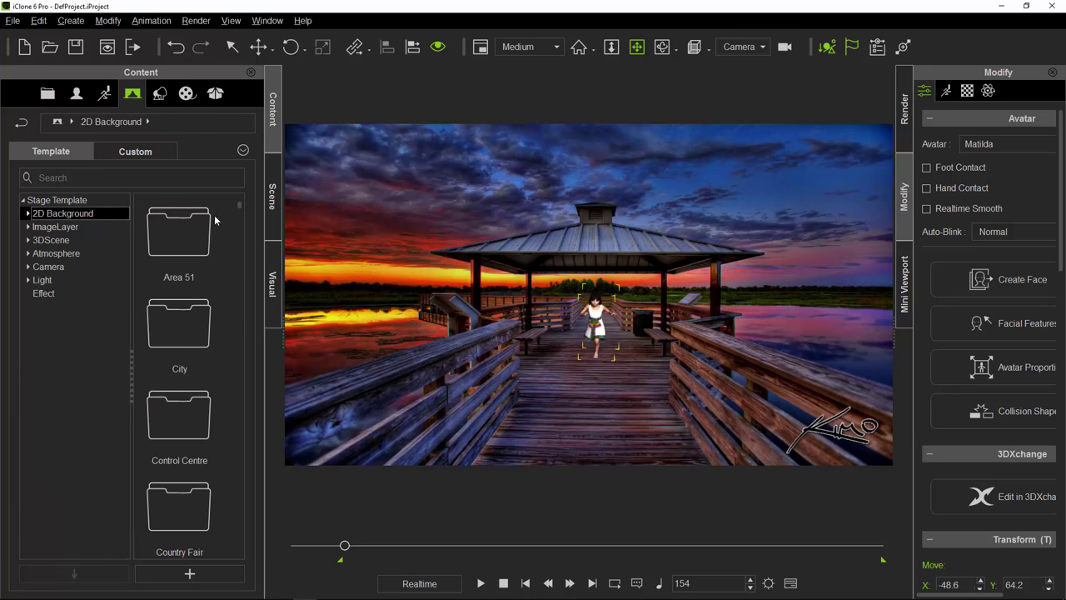
{"action": "left_click", "coordinate": [28, 214]}
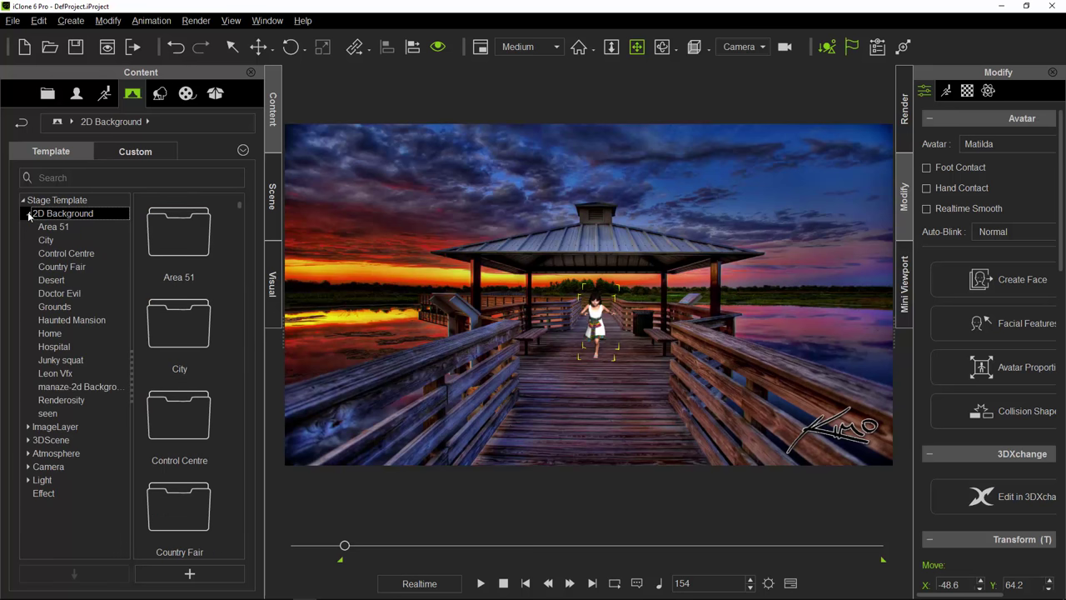
{"action": "left_click", "coordinate": [62, 283]}
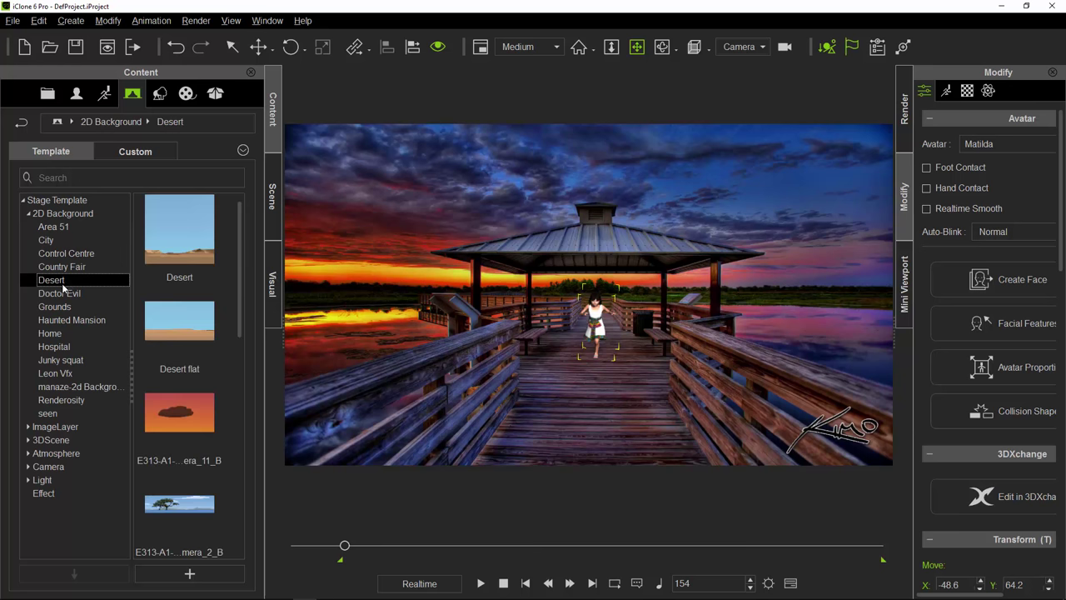
{"action": "left_click", "coordinate": [179, 229]}
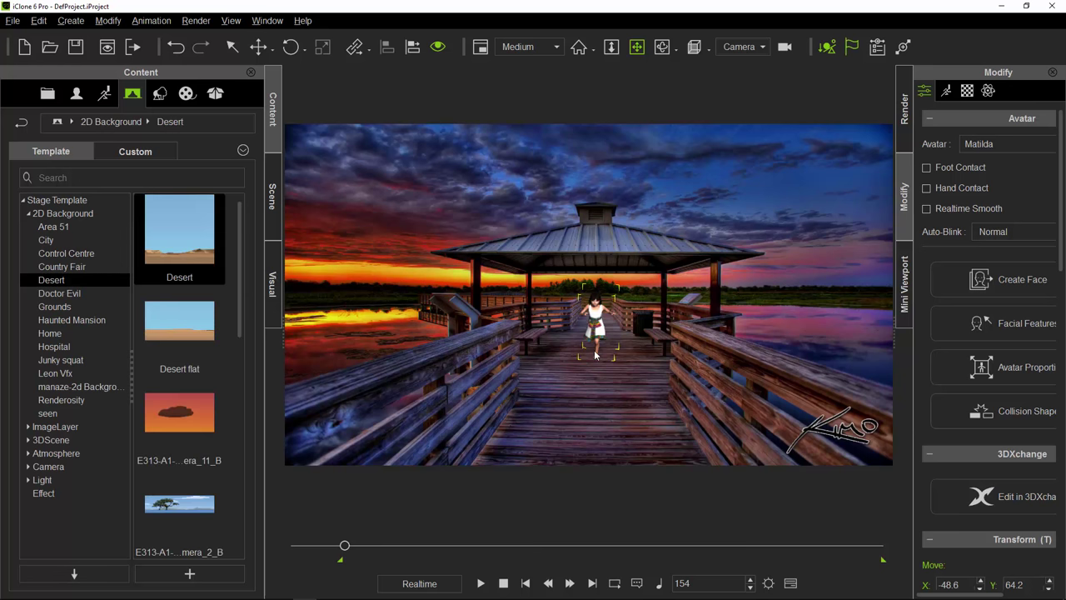
{"action": "mouse_move", "coordinate": [569, 367]}
{"action": "left_mouse_down"}
{"action": "mouse_move", "coordinate": [584, 379]}
{"action": "mouse_move", "coordinate": [558, 367]}
{"action": "left_mouse_up"}
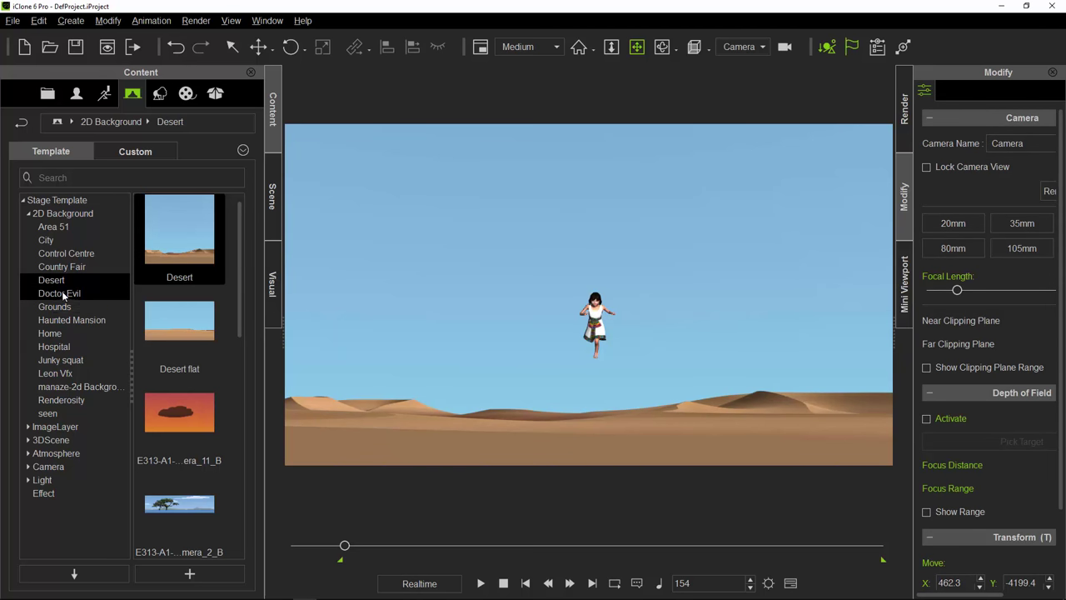
- Apply the green E301-A3 camera_0 background from the Grounds folder, preview the avatar's run against it, and collapse the 2D Background folder
{"action": "left_click", "coordinate": [62, 292]}
{"action": "left_click", "coordinate": [58, 307]}
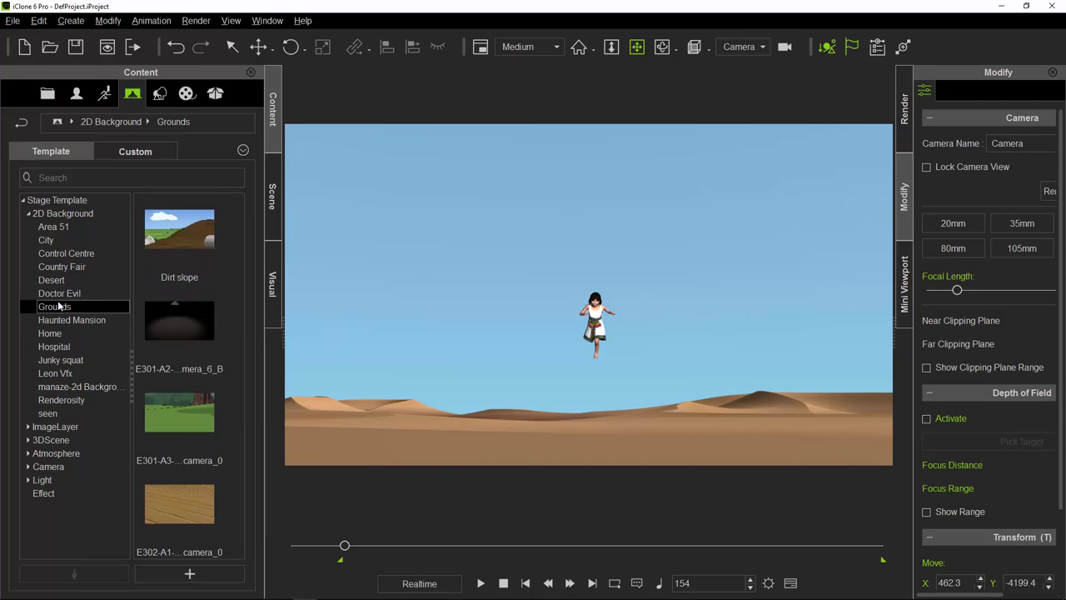
{"action": "left_click_drag", "start_coordinate": [175, 415], "coordinate": [628, 393]}
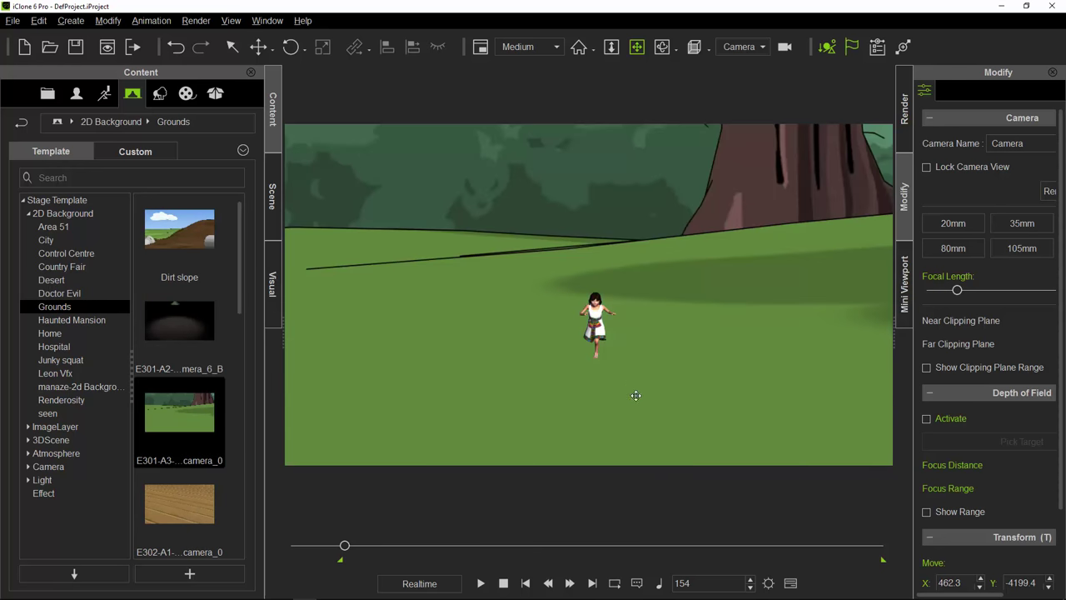
{"action": "left_click", "coordinate": [480, 583]}
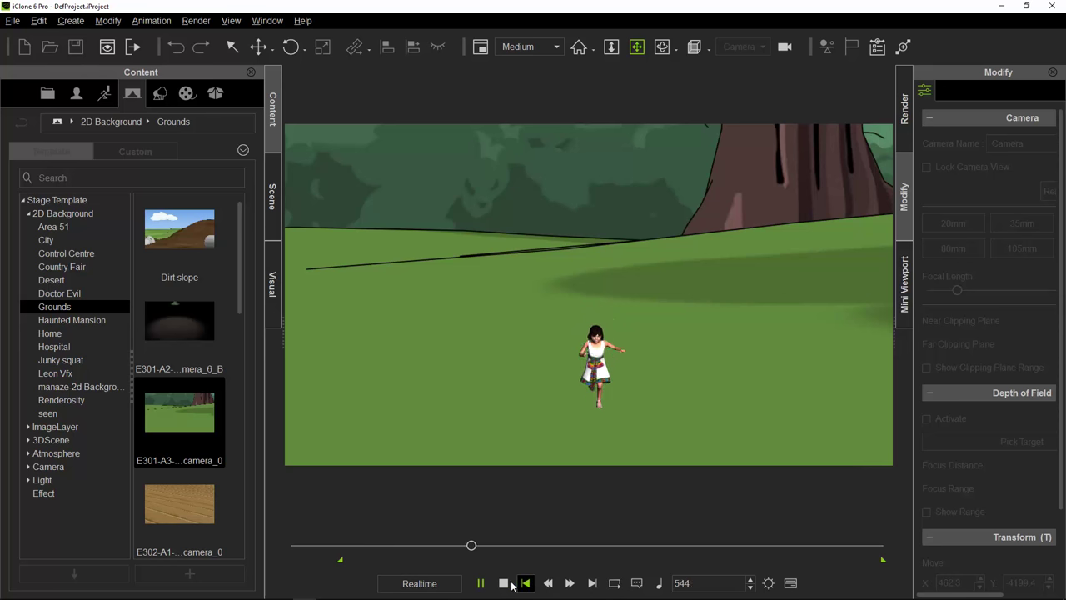
{"action": "left_click", "coordinate": [508, 584]}
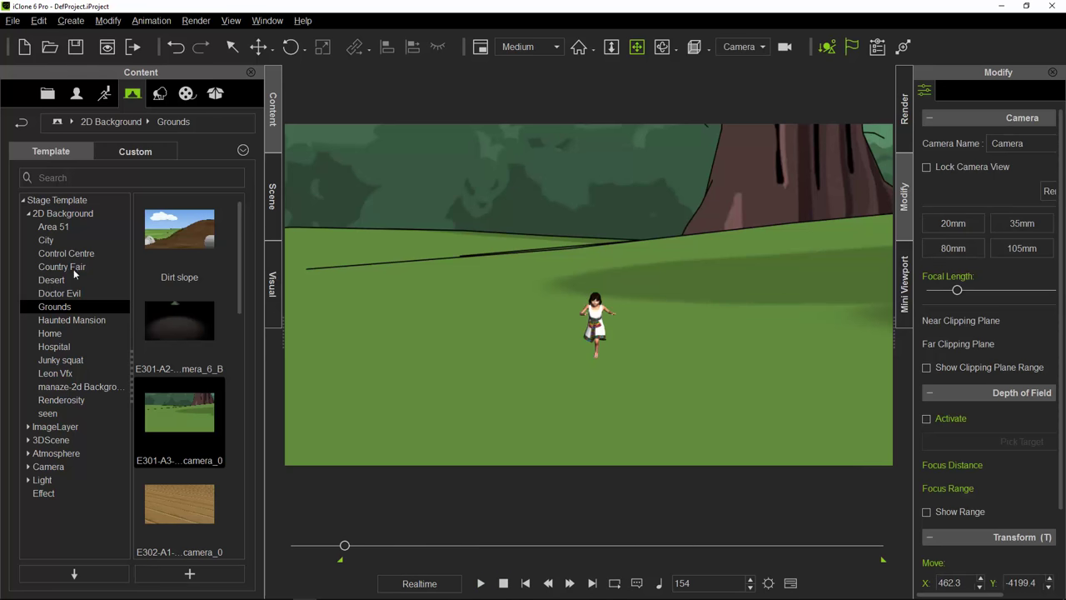
{"action": "left_click", "coordinate": [29, 214]}
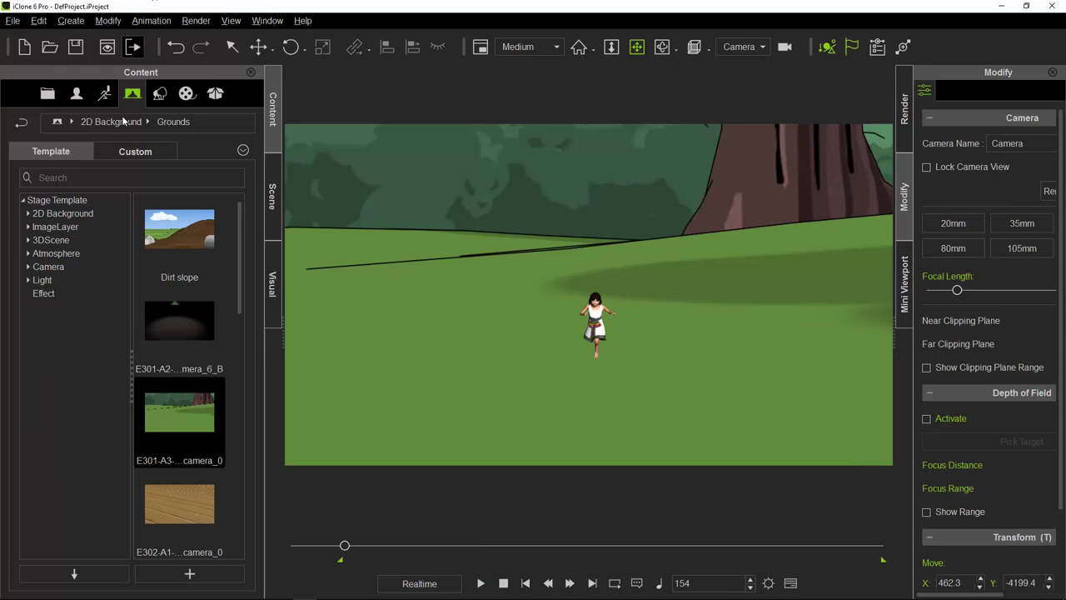